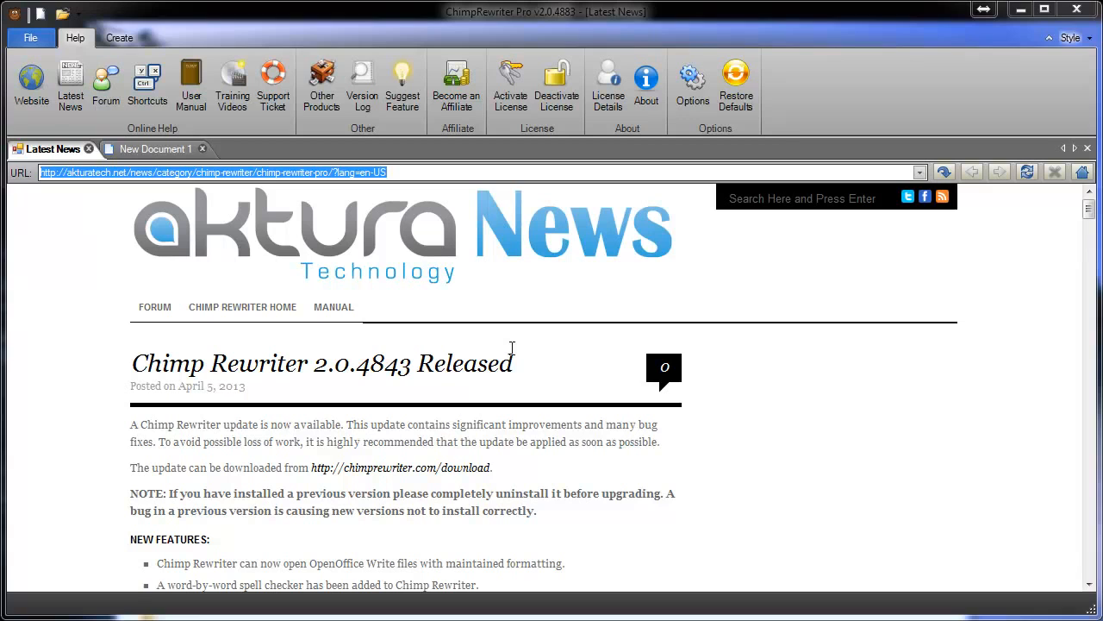
Open the article file "01 - Why Publish an eZine.txt" in place of the empty New Document 1.
click(139, 148)
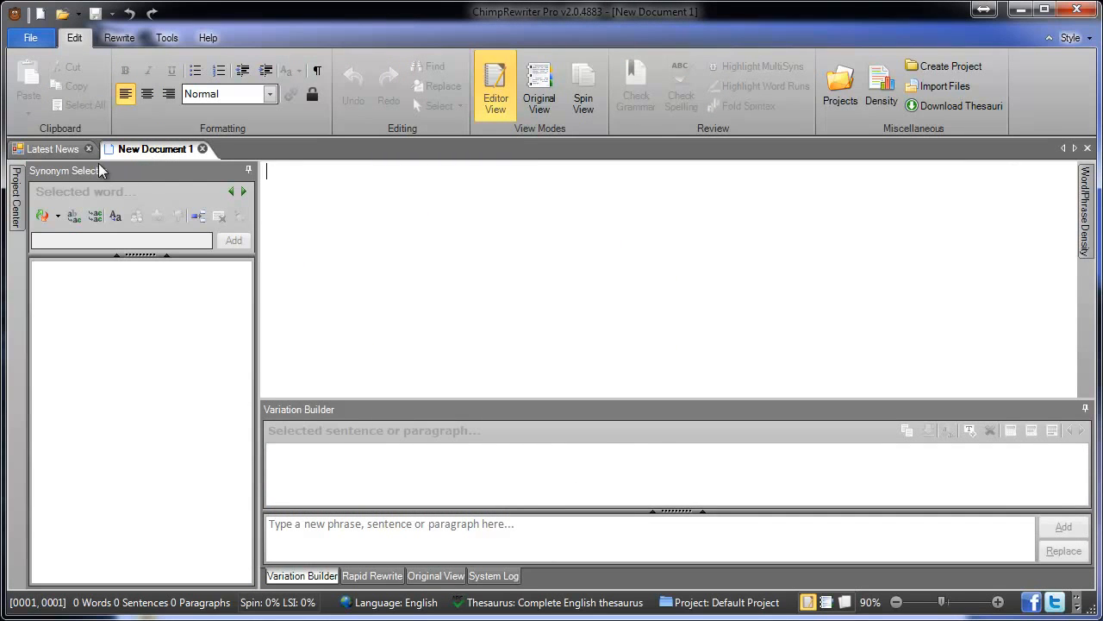
click(70, 150)
click(143, 148)
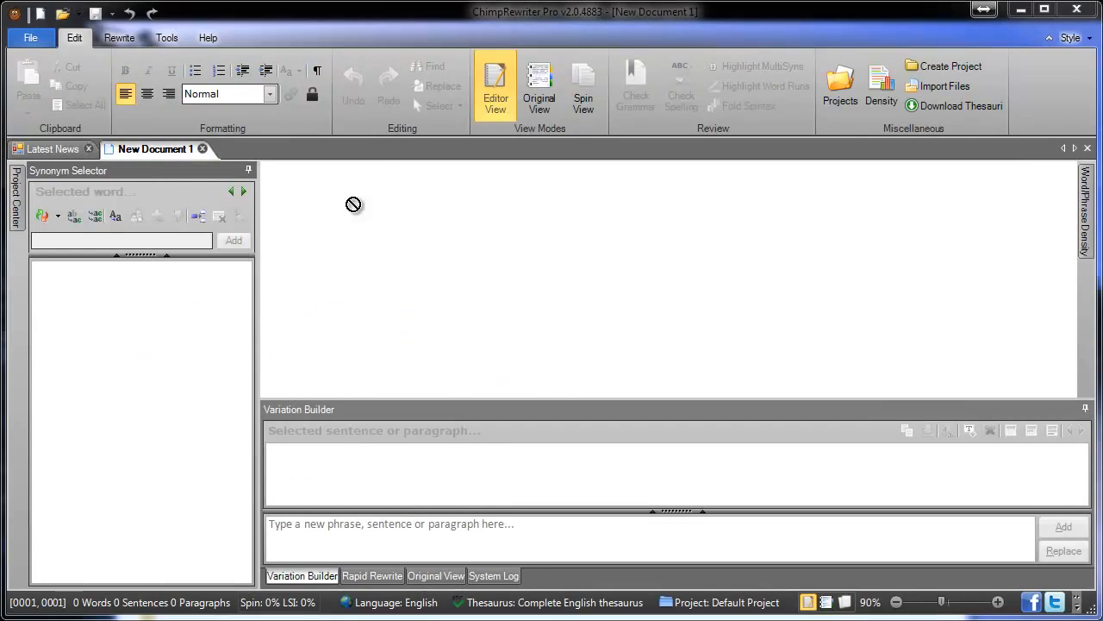
drag(354, 204, 428, 221)
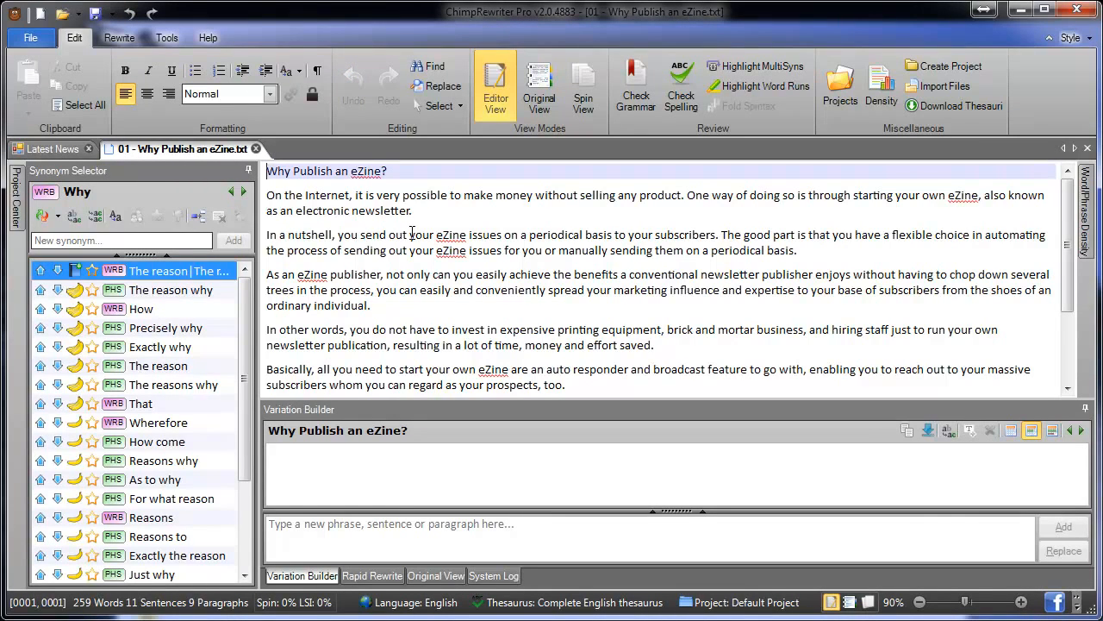
Mark "online" as a favorite synonym for the word "electronic" in the first paragraph.
drag(421, 172, 221, 159)
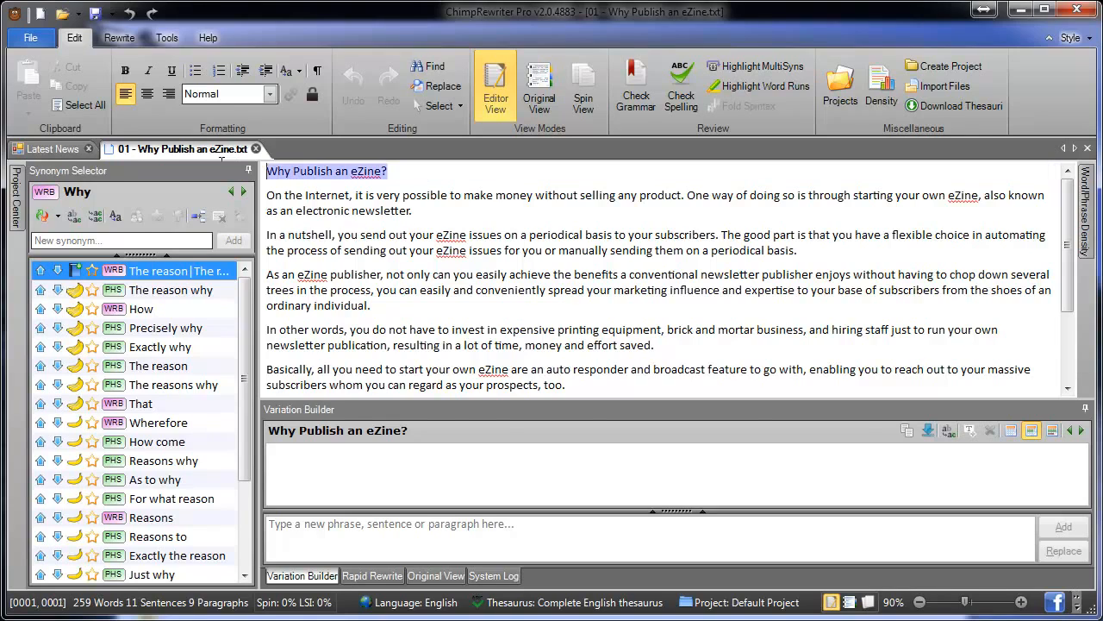
click(349, 210)
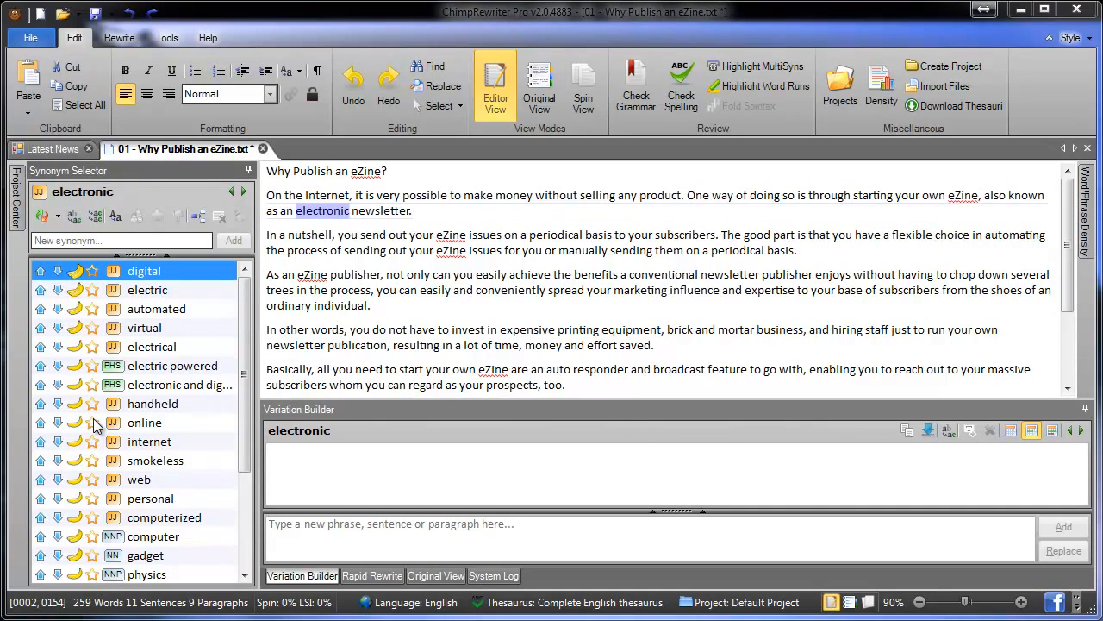
click(92, 422)
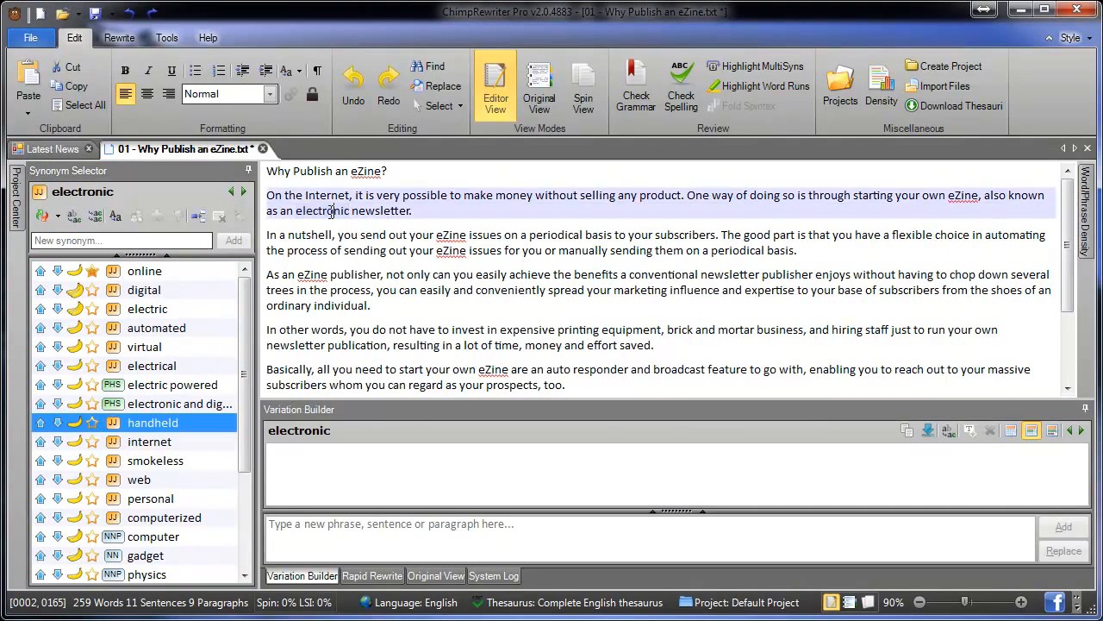
Add the word "electronic" after the article title to check its synonym order, and delete it again.
click(431, 176)
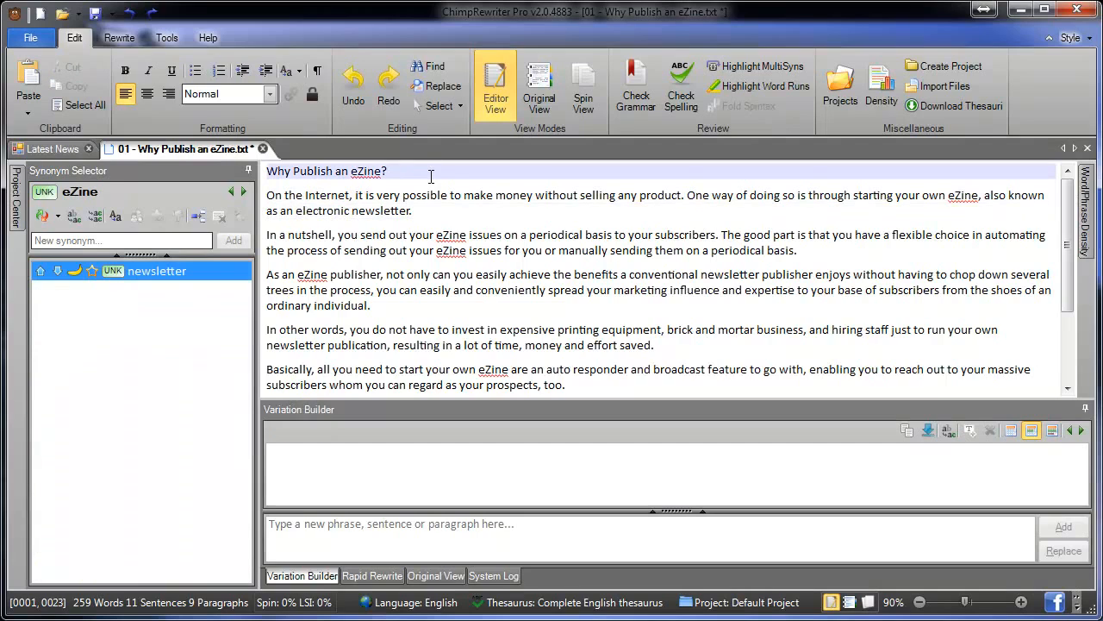
text(electronic)
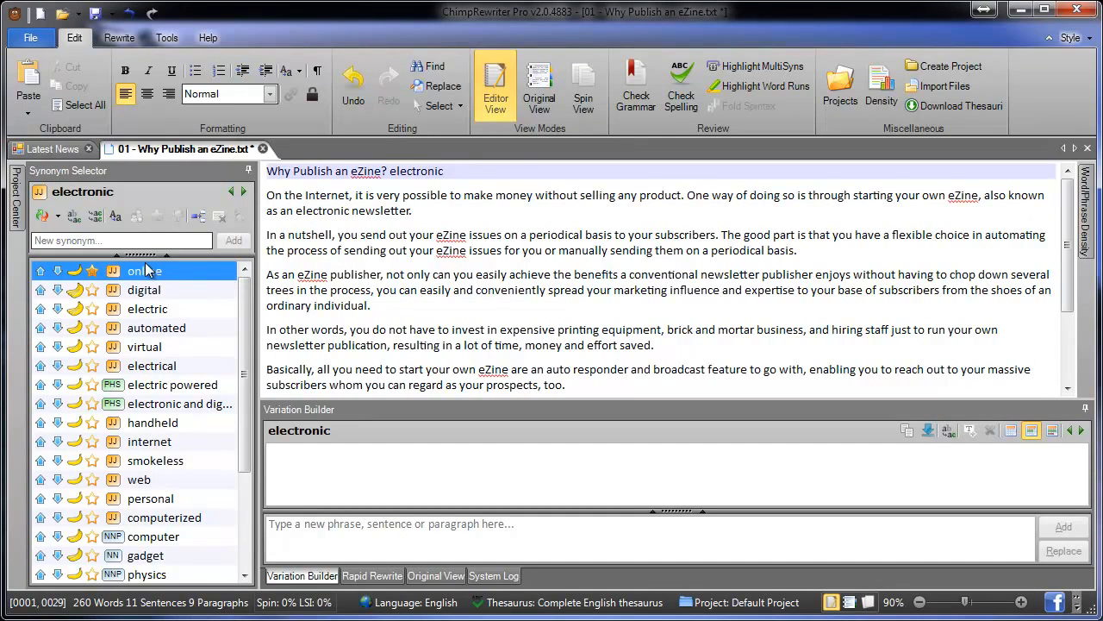
double_click(423, 171)
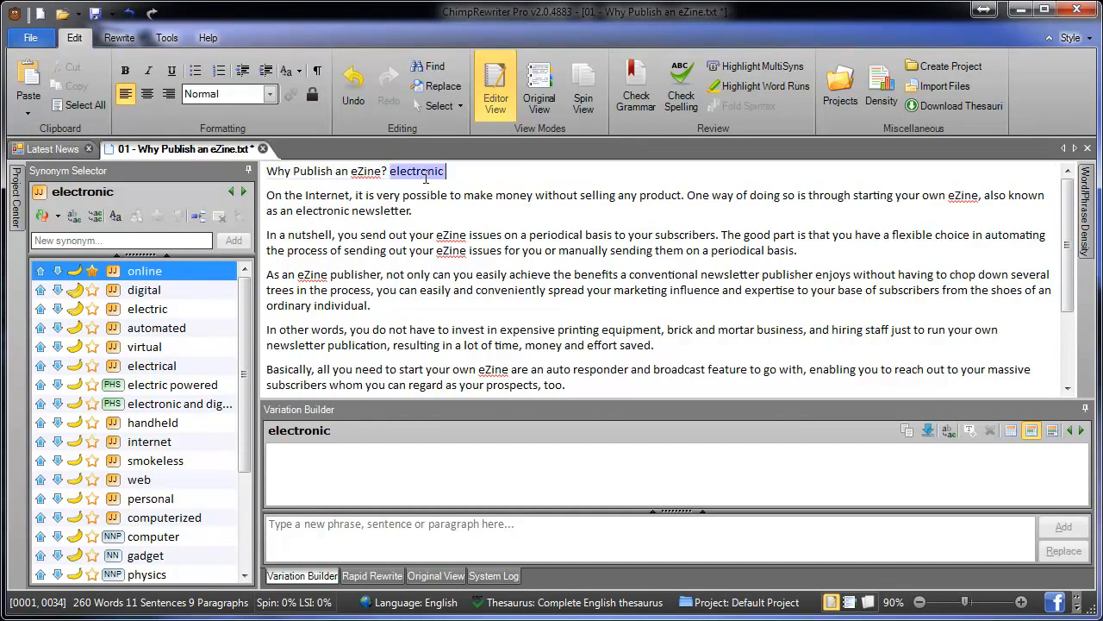
key(BackSpace)
Mark "personal" as a hated synonym for "electronic" in the first paragraph.
click(317, 211)
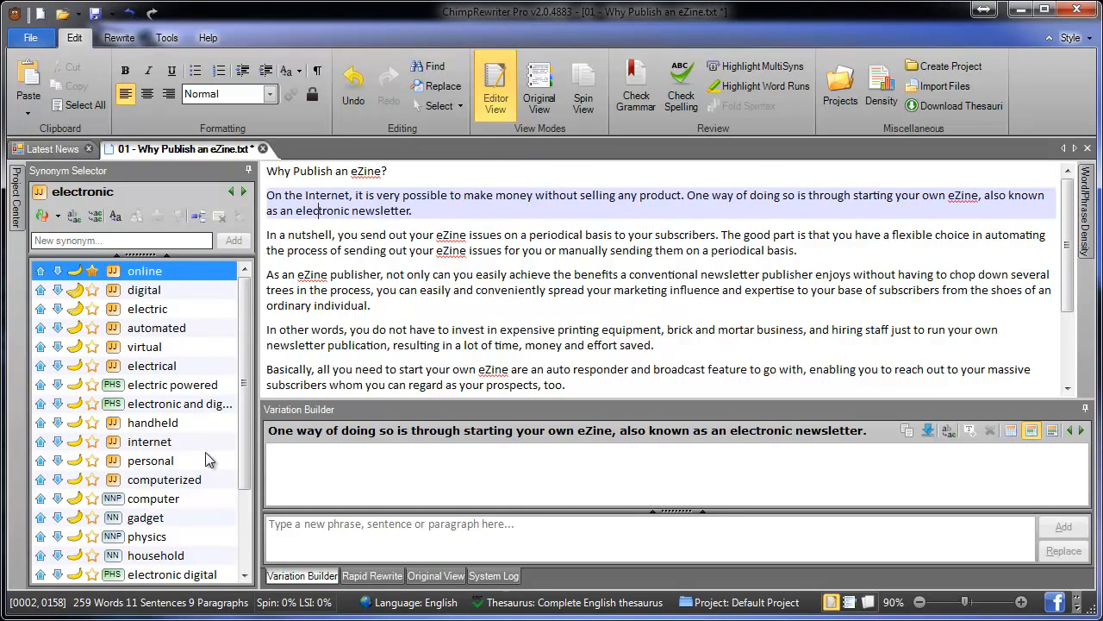
right_click(172, 461)
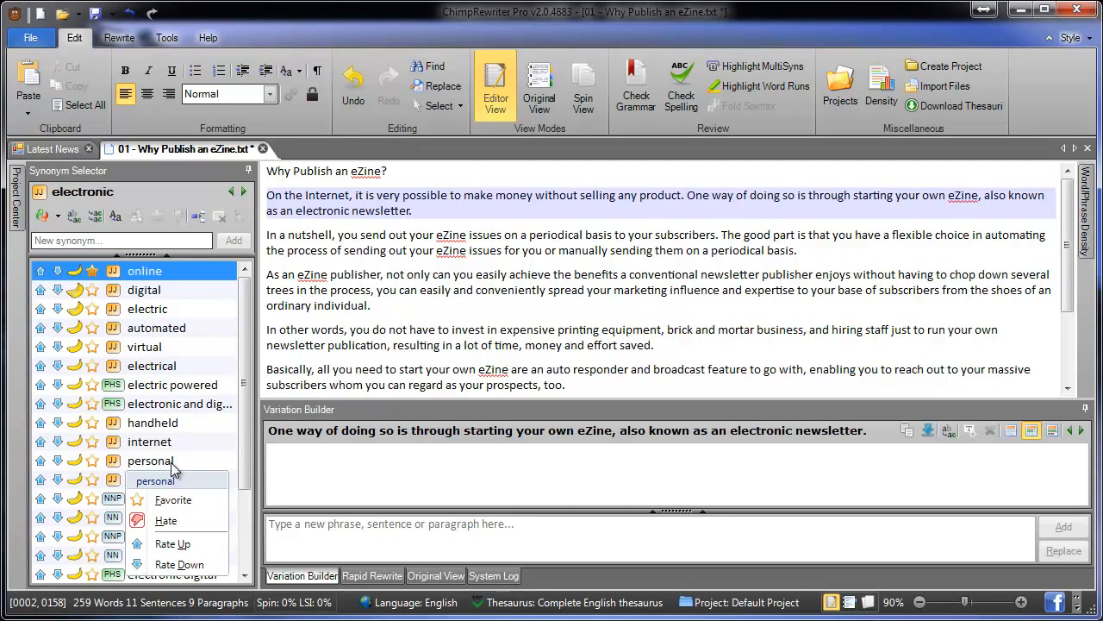
click(172, 521)
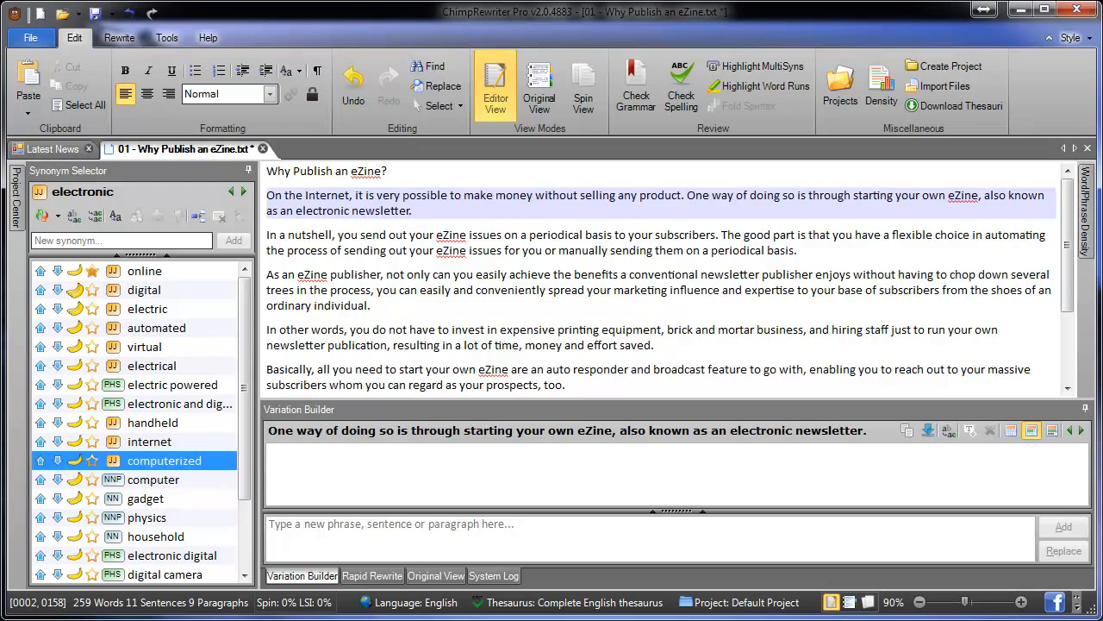
Add the custom synonym "Big Bad Internet" to the word "Internet" in the first paragraph.
key(Up)
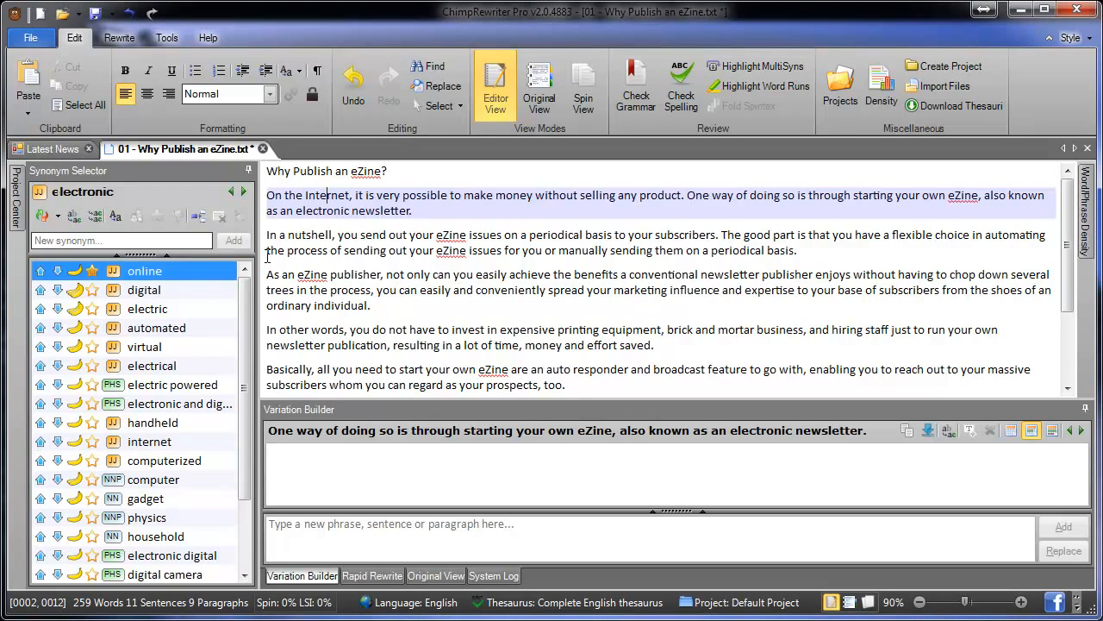
key(alt+Left)
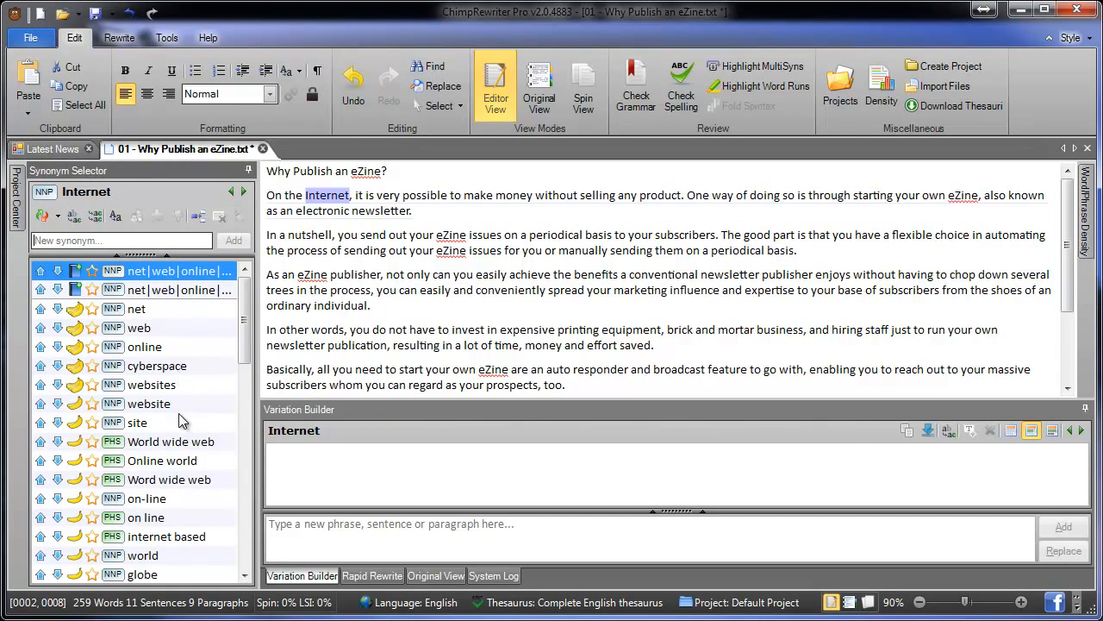
text(Big )
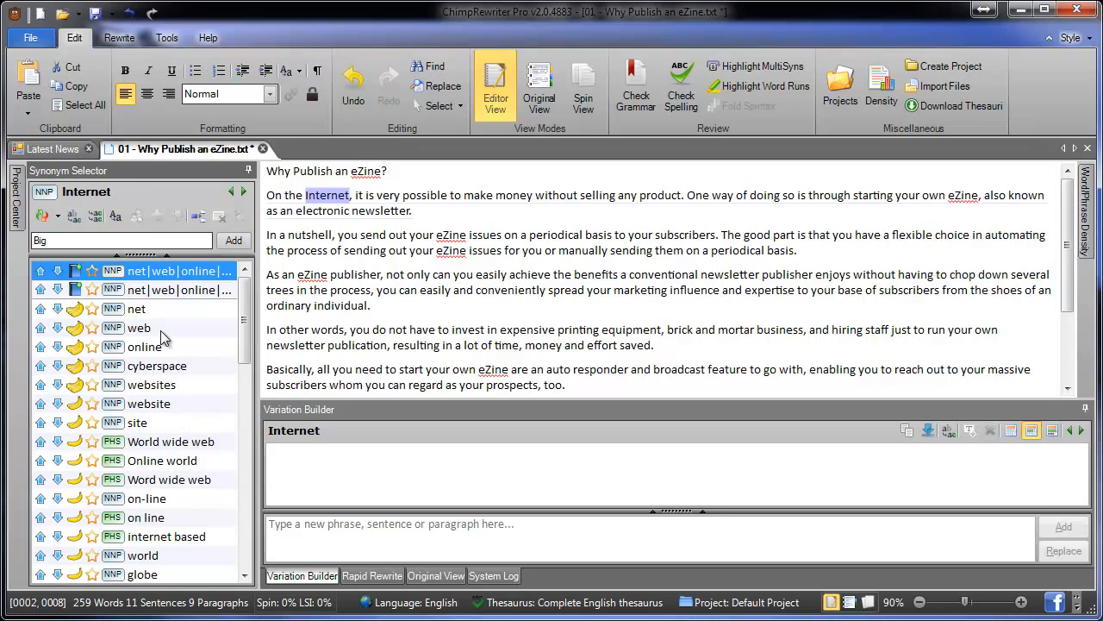
text(Bad Internet)
key(Return)
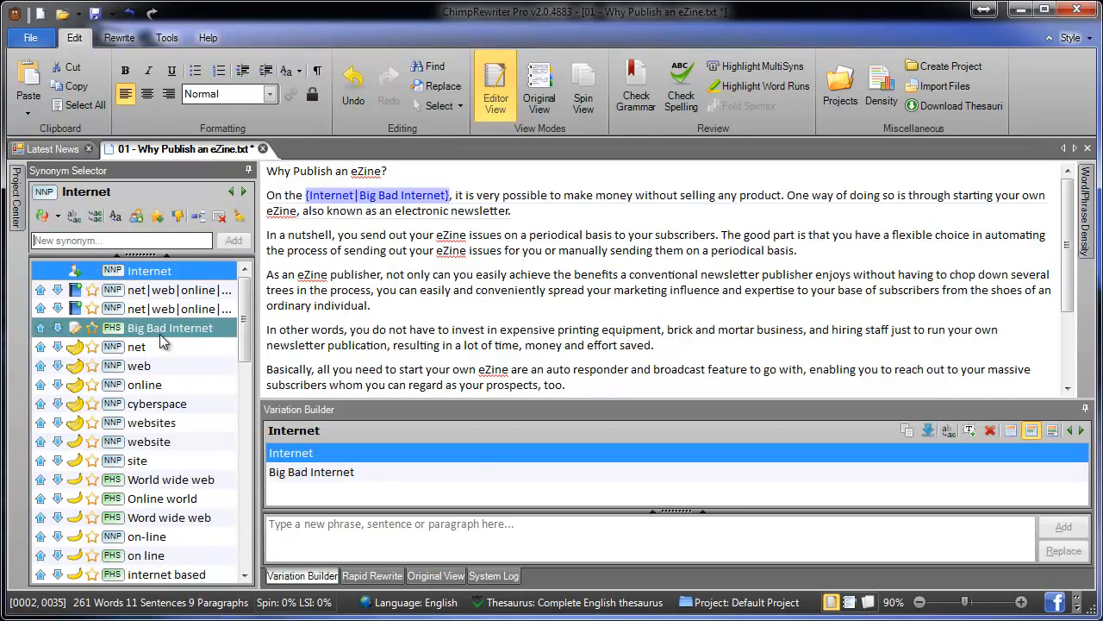
Add the word "Internet" at the end of the first paragraph to check its synonyms, and delete it again.
click(541, 206)
text(Internet)
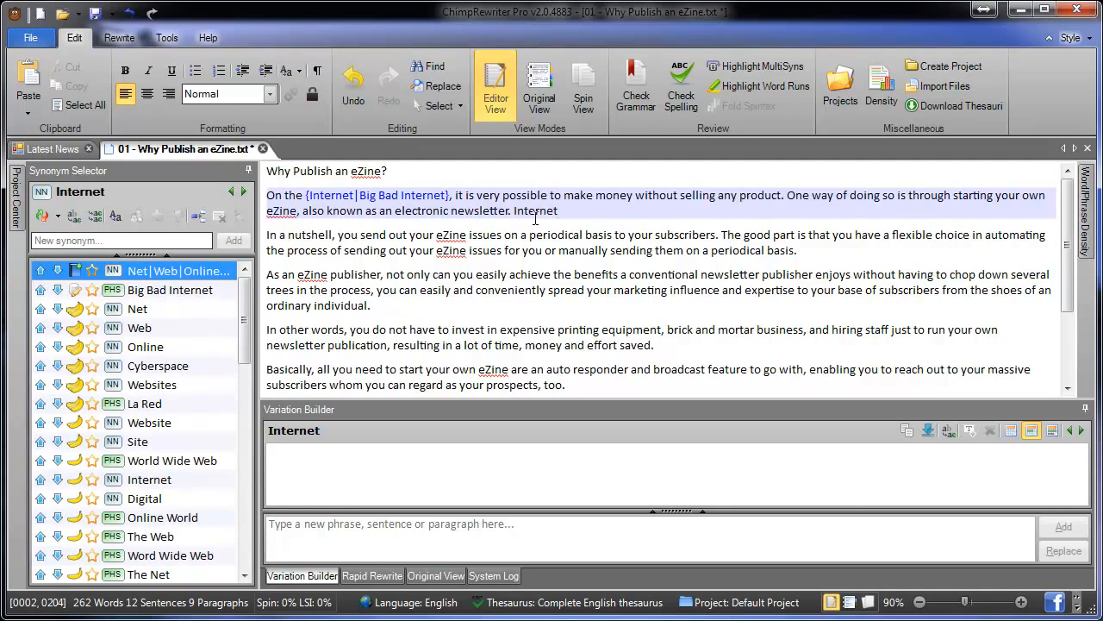
double_click(536, 211)
key(BackSpace)
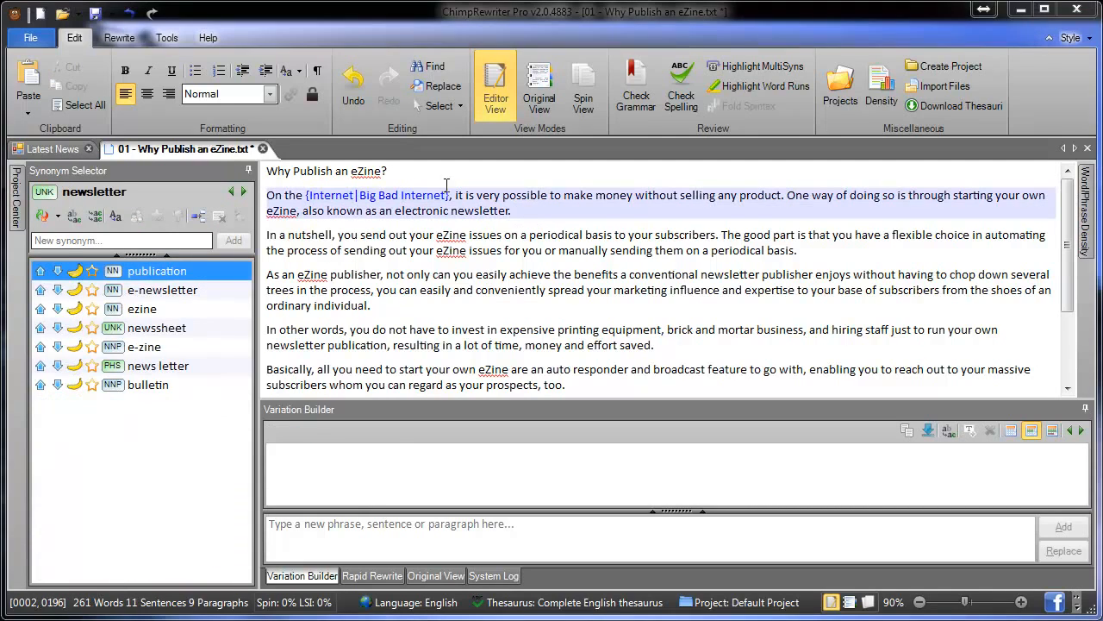
Step forward and back through the words around "possible" in the first sentence to examine their synonyms.
click(509, 195)
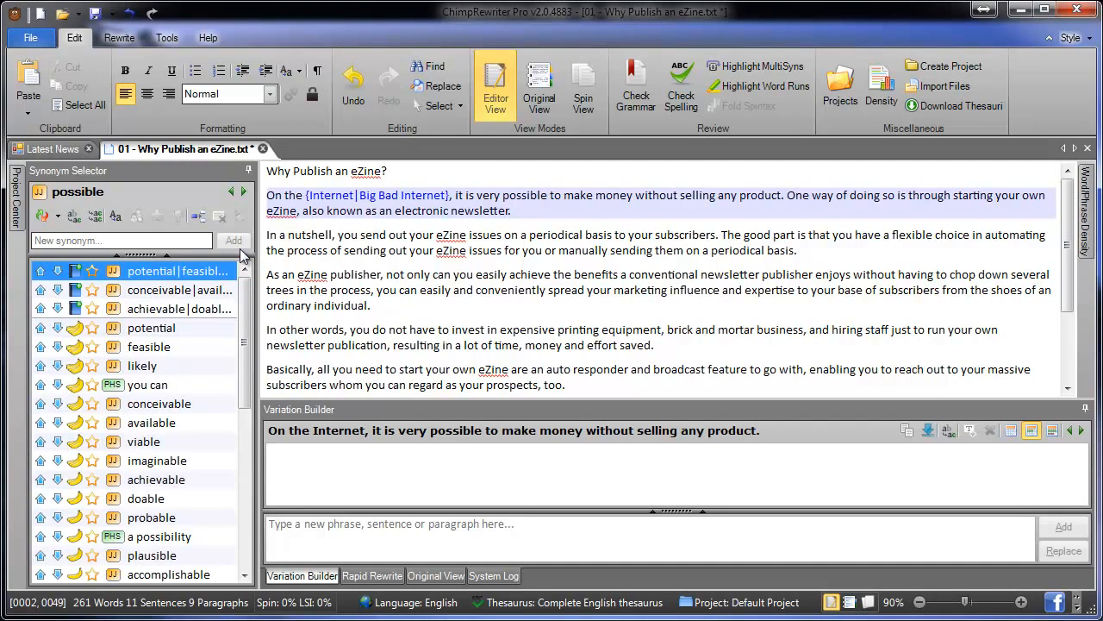
key(alt+Right)
key(alt+Right)
key(alt+Right)
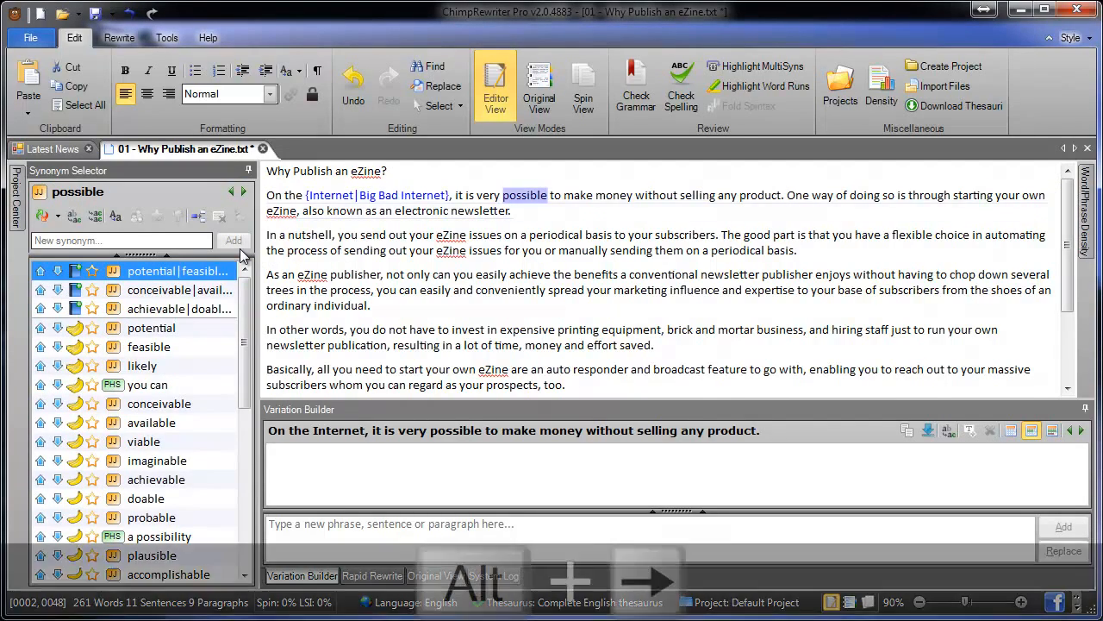
key(alt+Right)
key(alt+Right)
key(alt+Right)
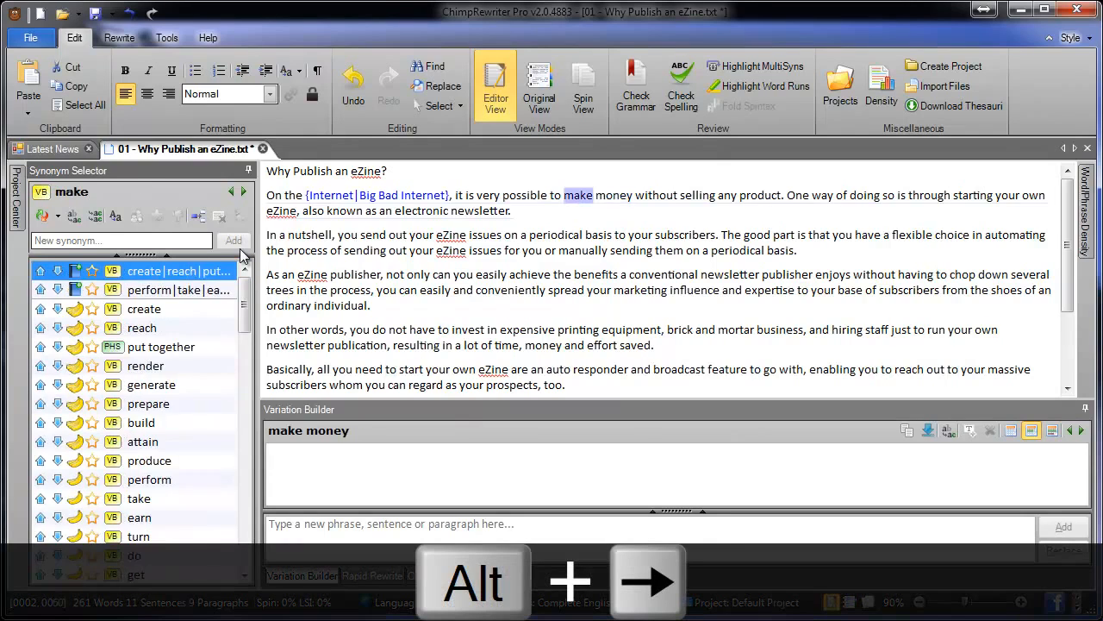
key(alt+Left)
key(alt+Left)
key(alt+Left)
key(alt+Left)
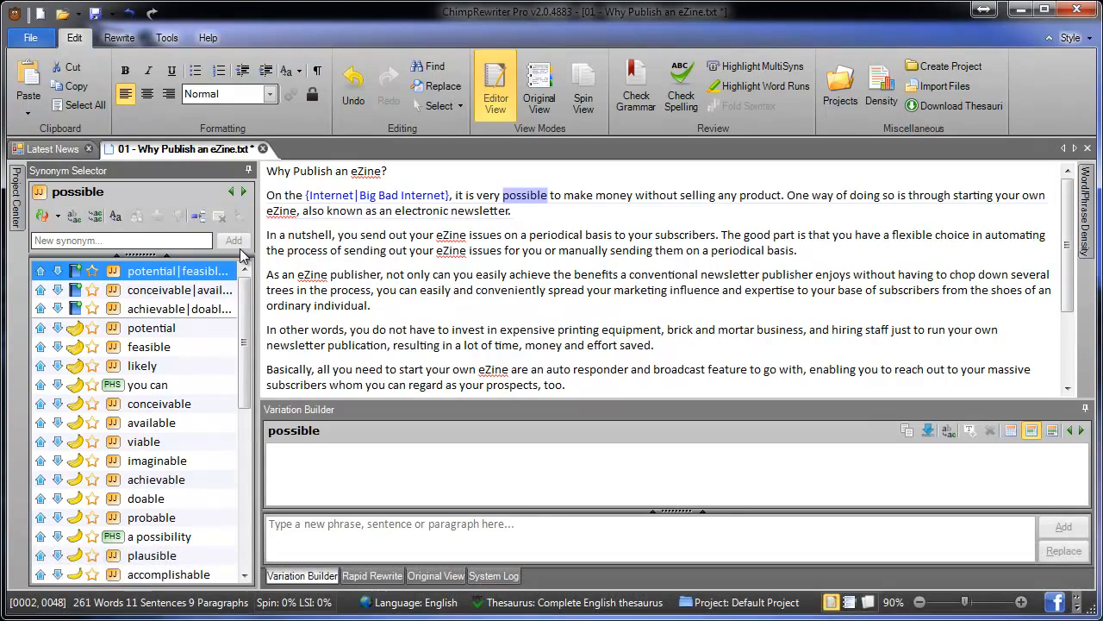
Add the synonyms "conceivable" and "viable" to the word "possible" in the first sentence.
key(Down)
key(Down)
key(Down)
key(Down)
key(Down)
key(Down)
key(Down)
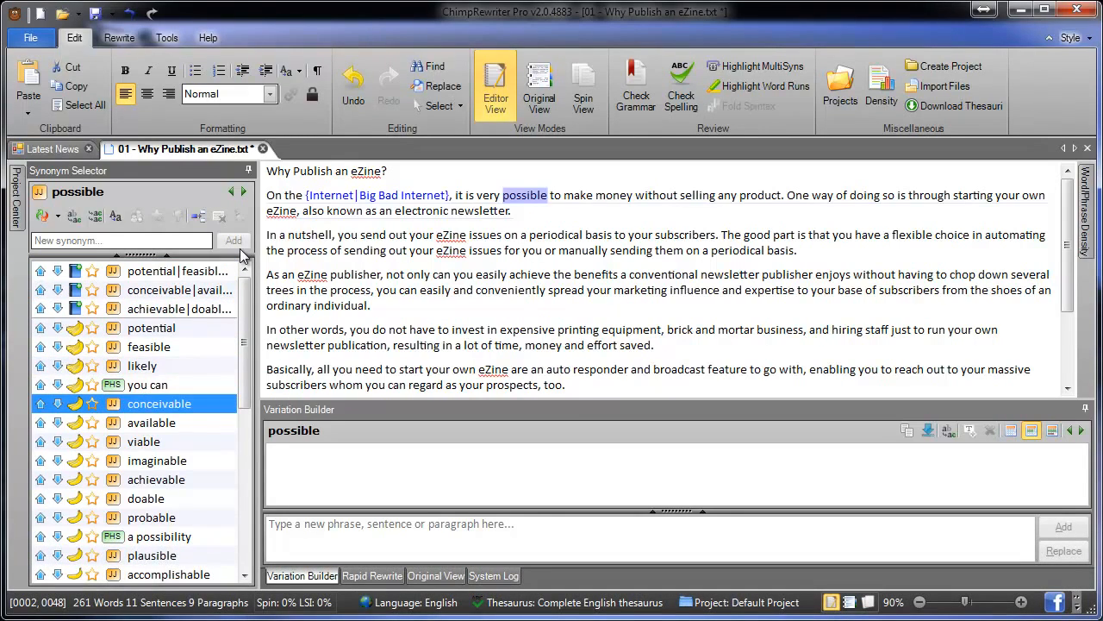
key(Return)
key(Down)
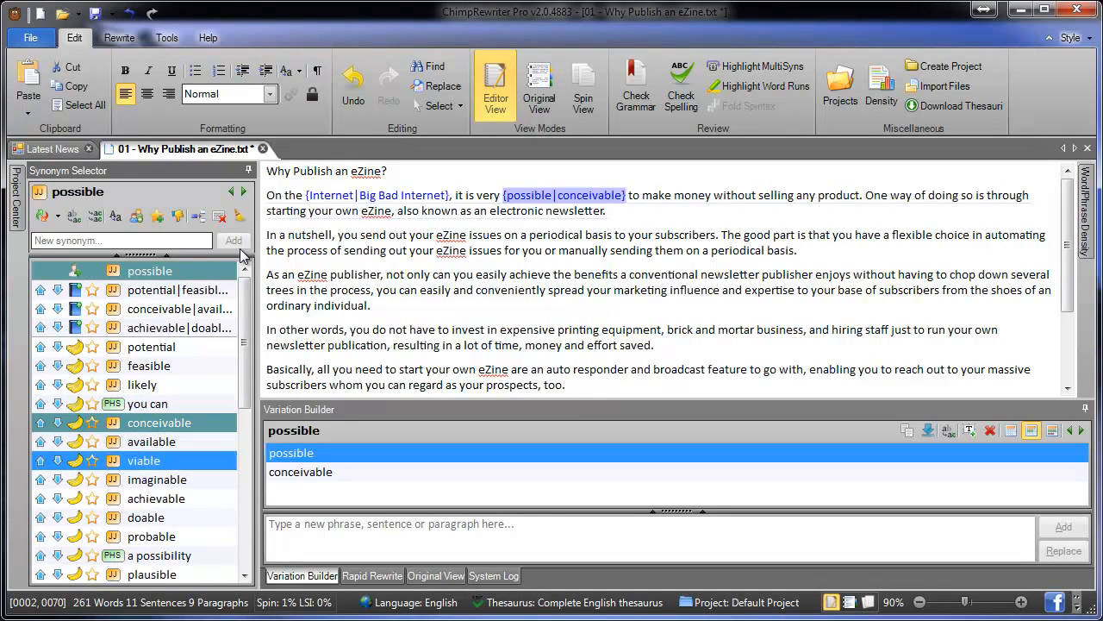
key(Return)
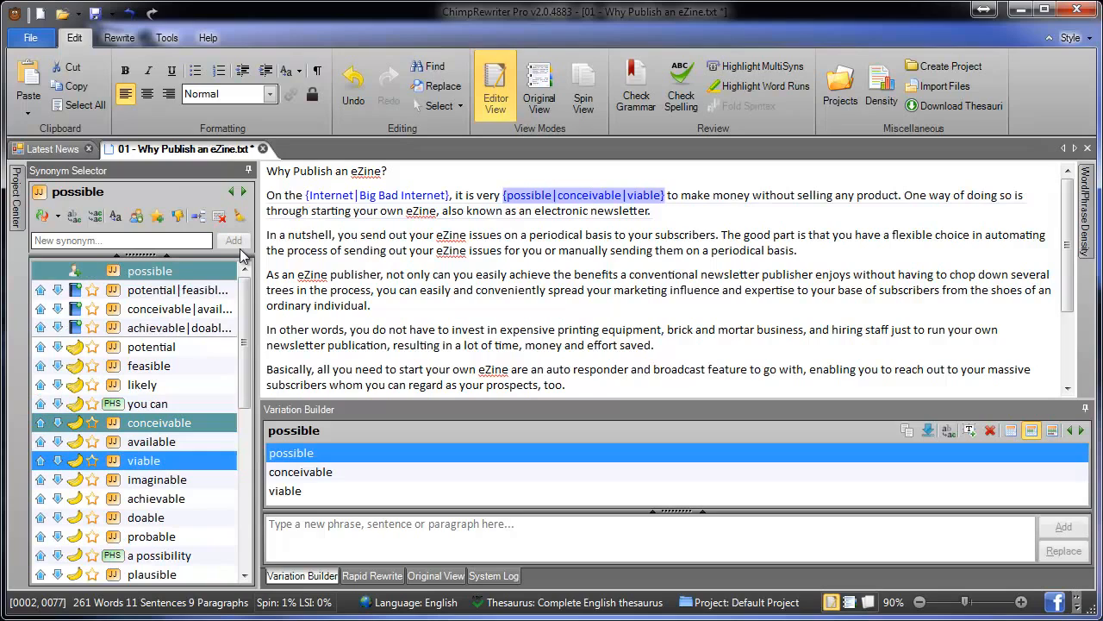
Add the synonym "to generate income" to the phrase "to make money" in the first sentence.
key(alt+Right)
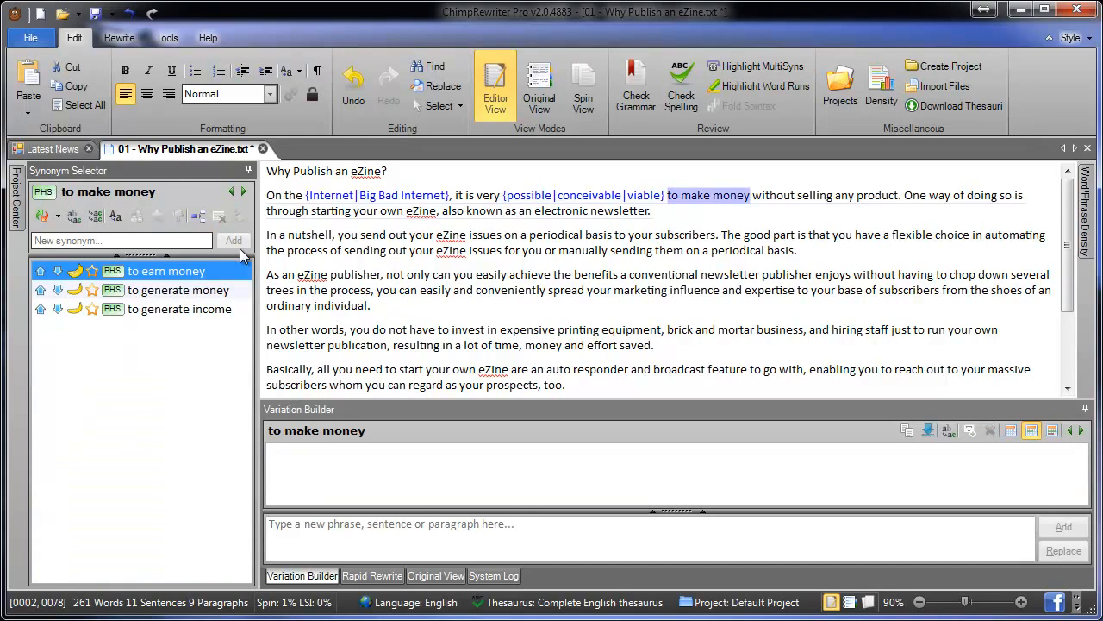
key(Down)
key(Down)
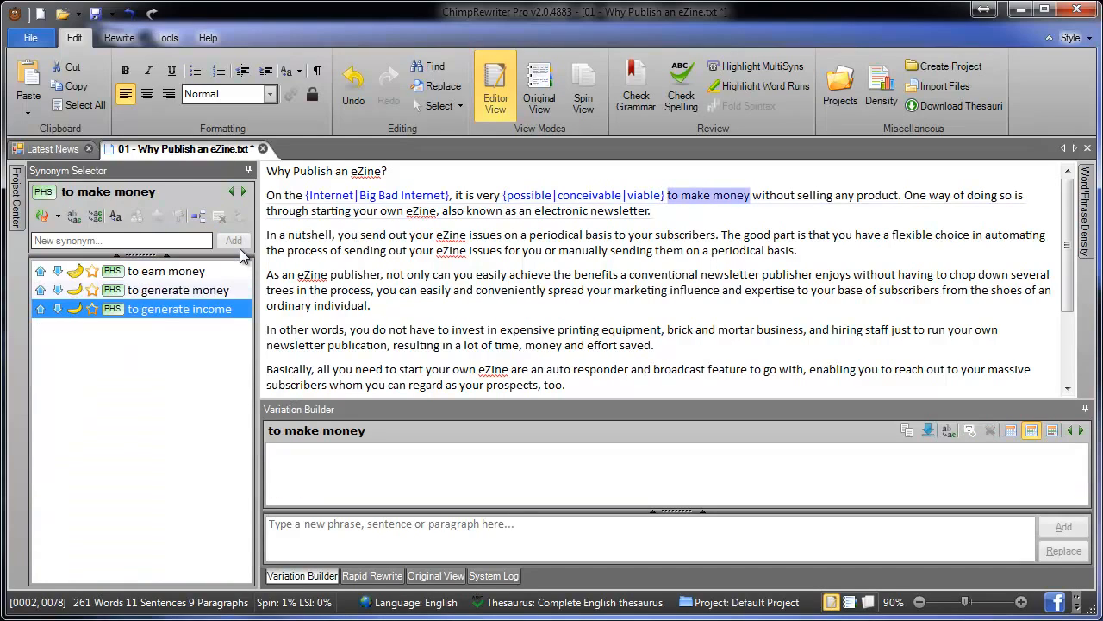
key(Return)
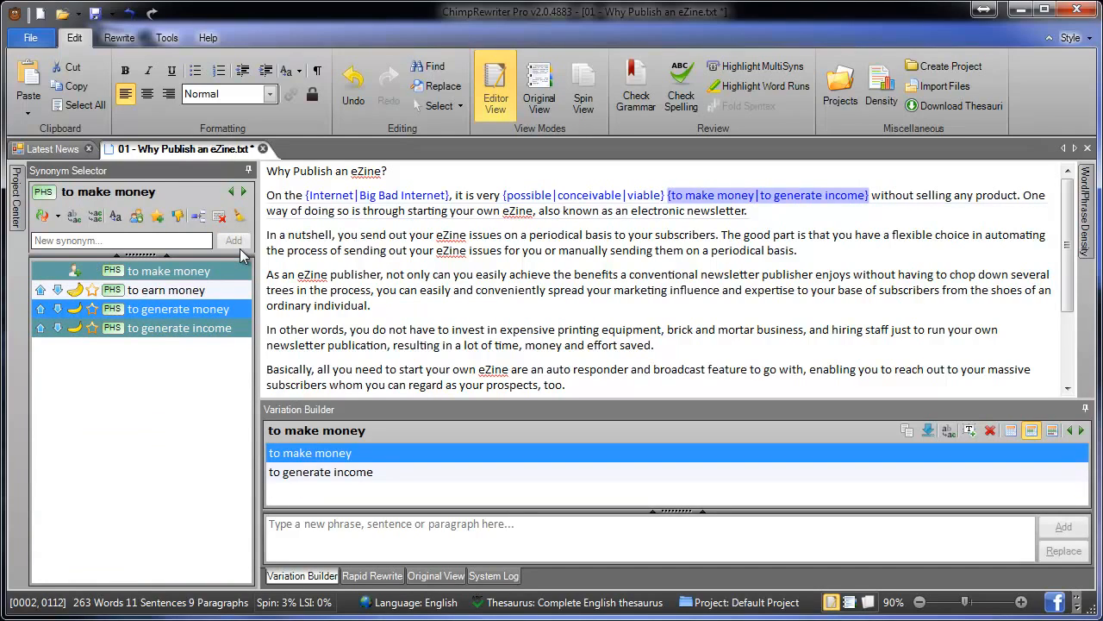
Add the synonyms "any other" and "a" to the word "any" before "product".
key(alt+Right)
key(alt+Right)
key(alt+Right)
key(alt+Left)
key(Down)
key(Down)
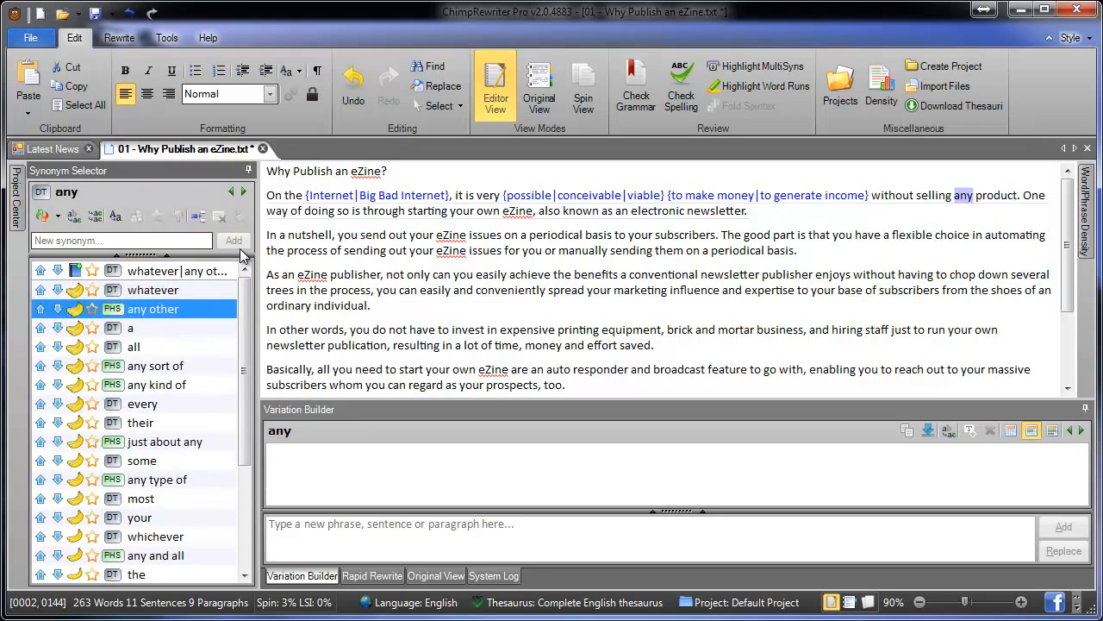
key(Return)
key(Down)
key(Return)
Add the synonym "A way" to the phrase "One way" at the start of the second sentence.
key(alt+Right)
key(alt+Right)
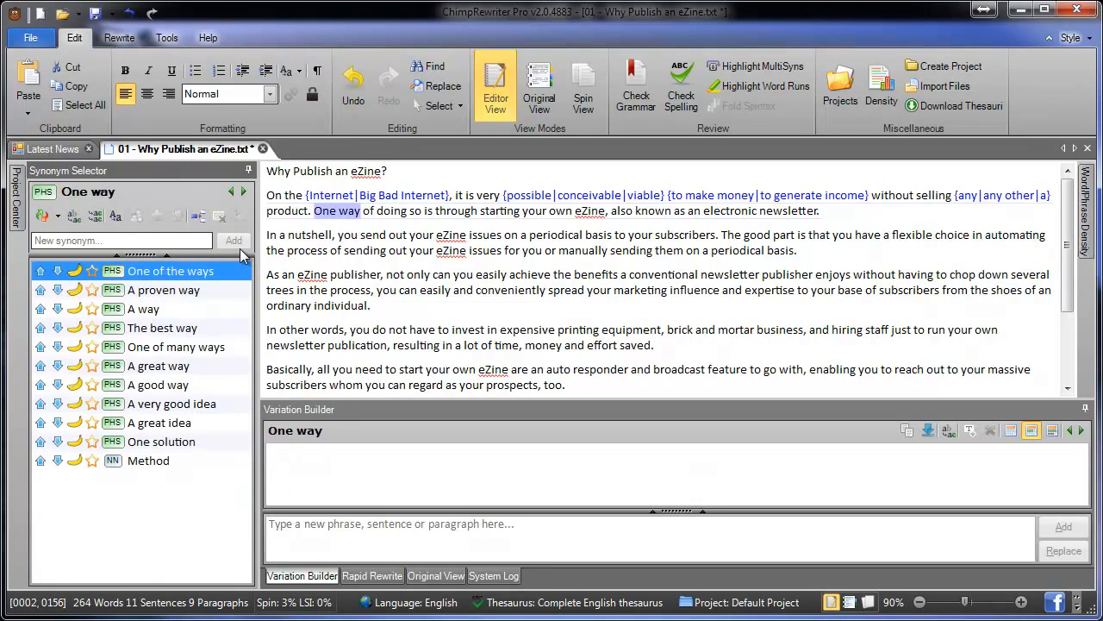
key(Down)
key(Down)
key(Return)
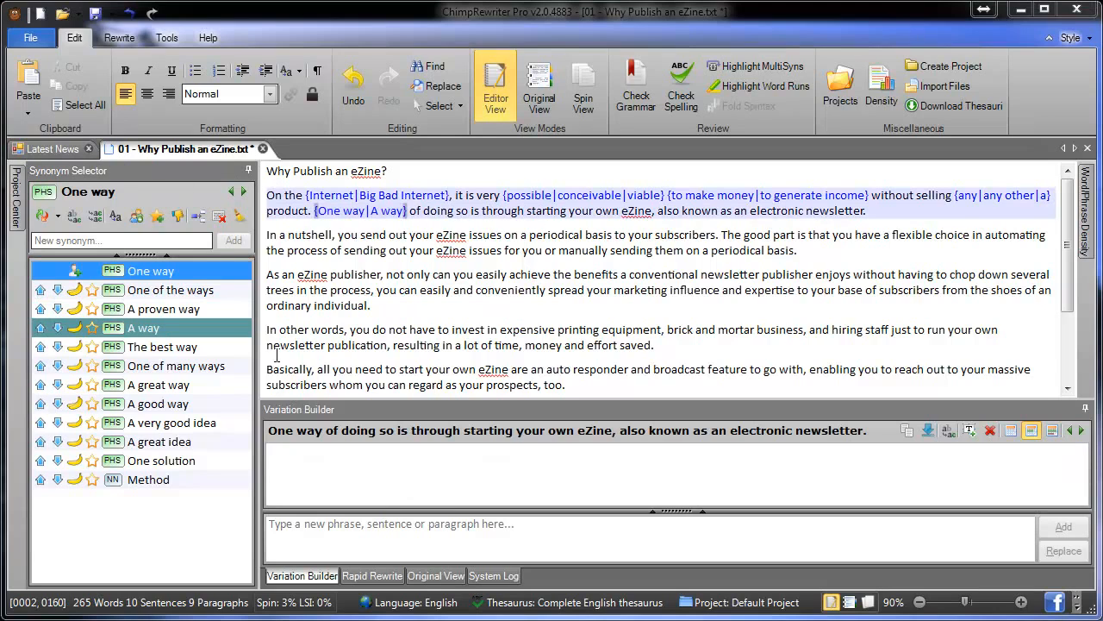
Look over the synonym options for "doing", and protect the word "eZine" throughout the article.
right_click(443, 211)
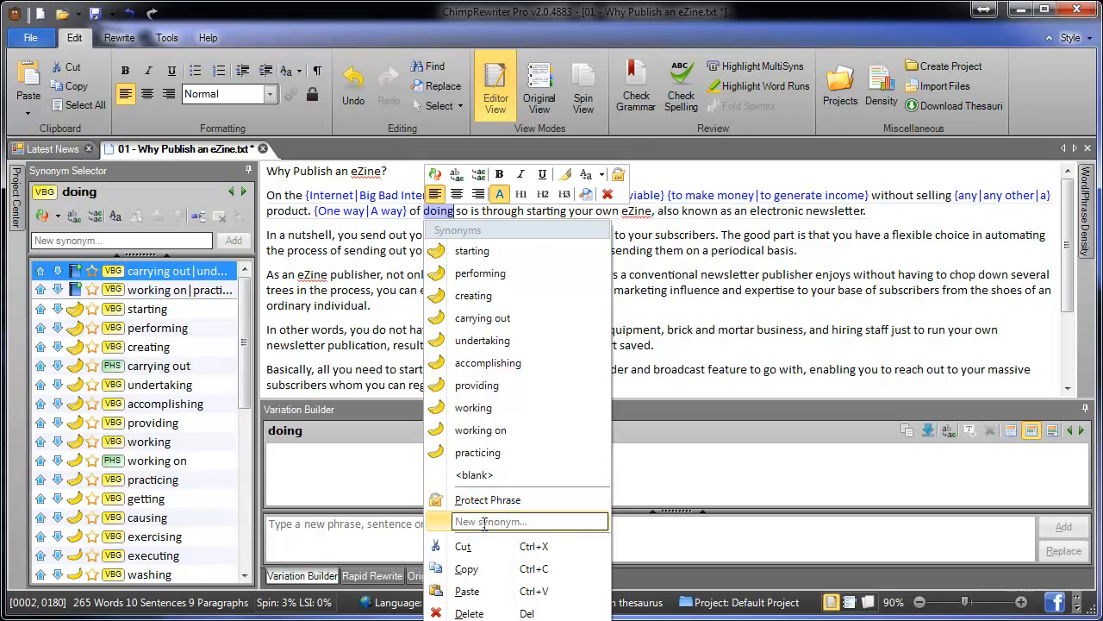
click(359, 276)
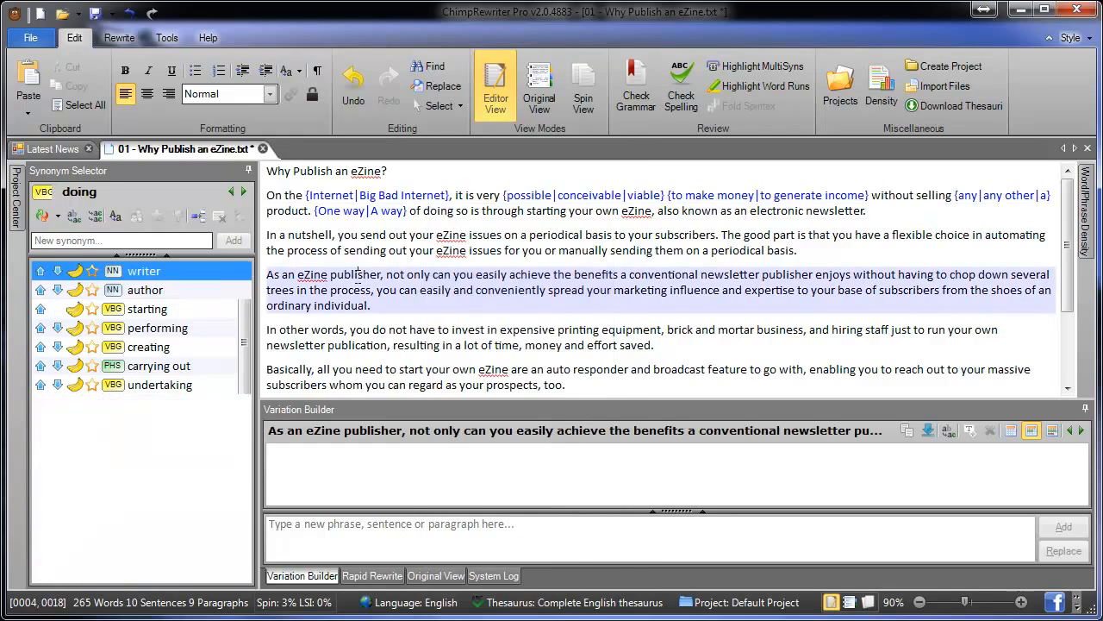
click(638, 210)
right_click(636, 211)
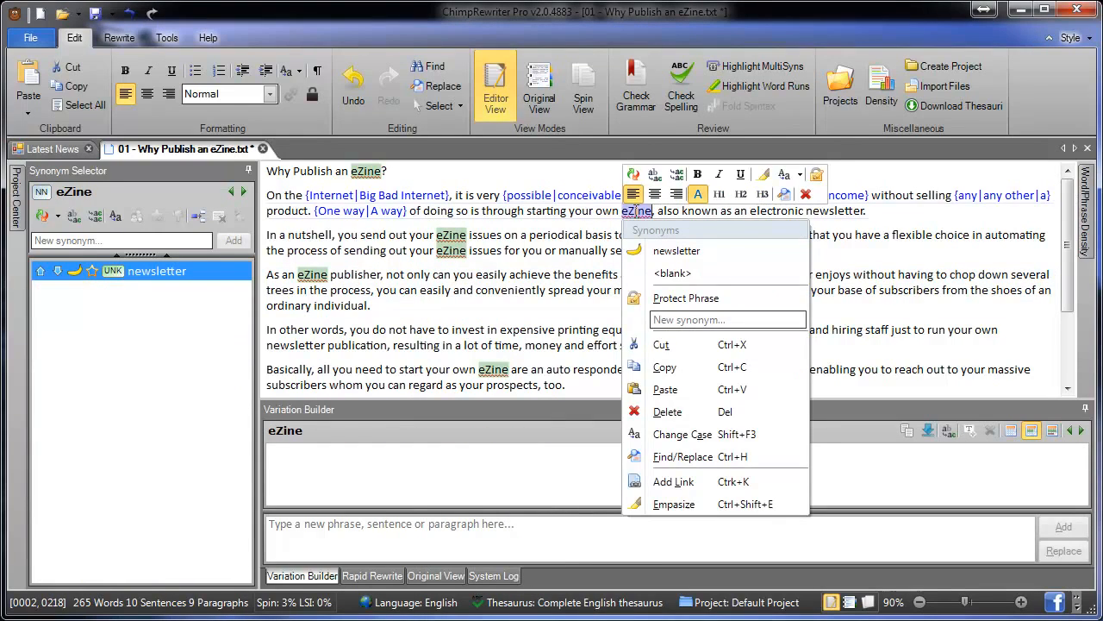
click(692, 299)
click(655, 278)
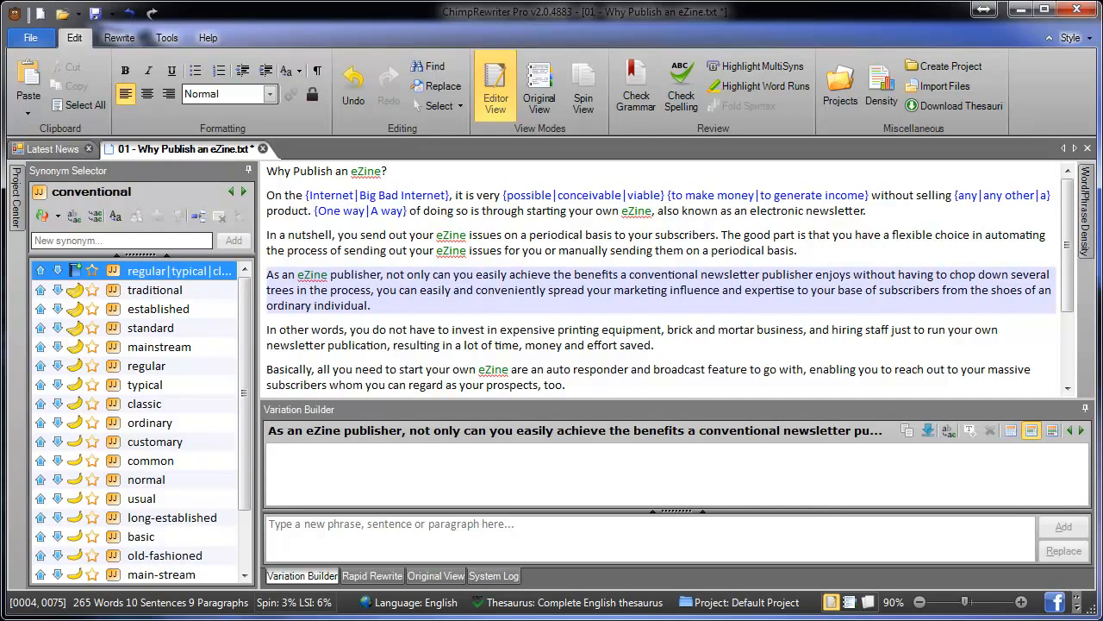
Add the synonym "beginning" to "starting" and the synonym "your personal" to "your own" in the second sentence.
click(558, 211)
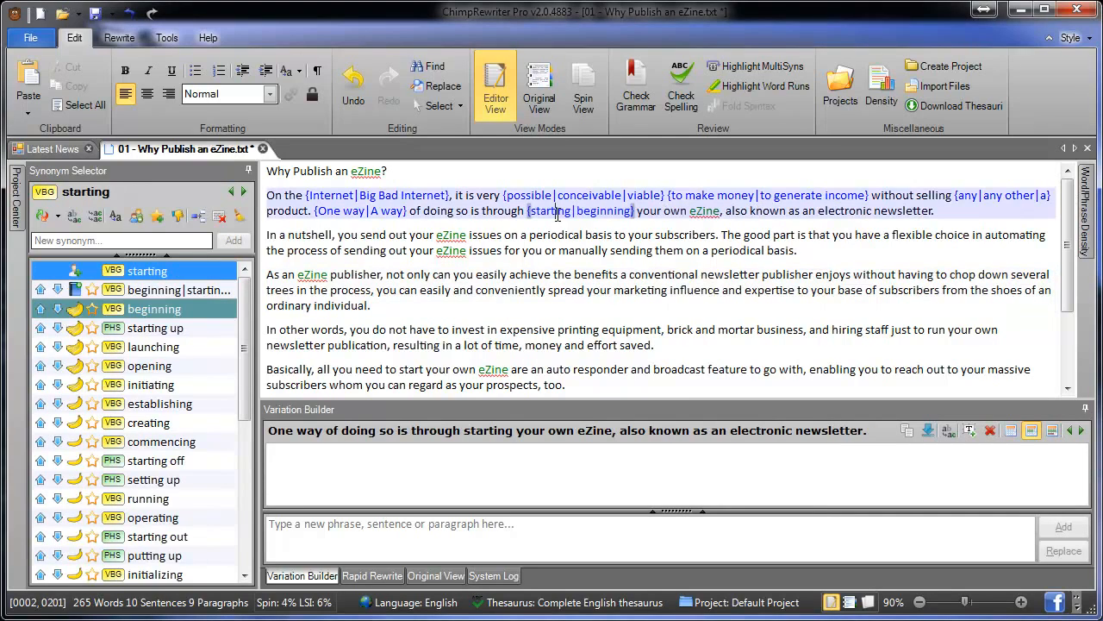
right_click(558, 214)
key(Right)
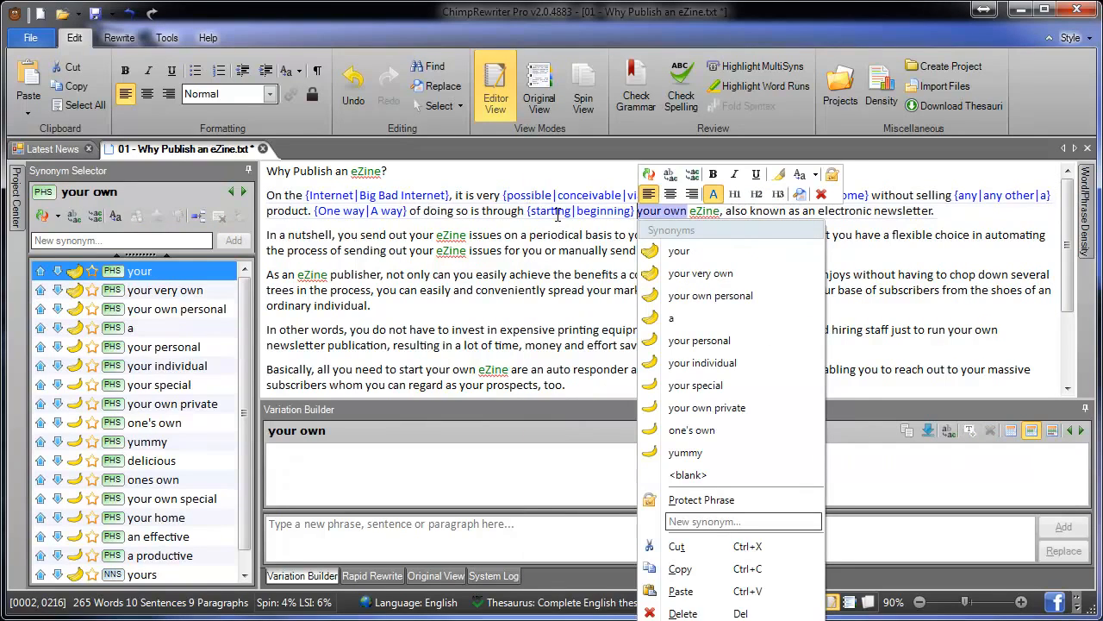
key(Down)
key(Down)
key(Up)
key(Down)
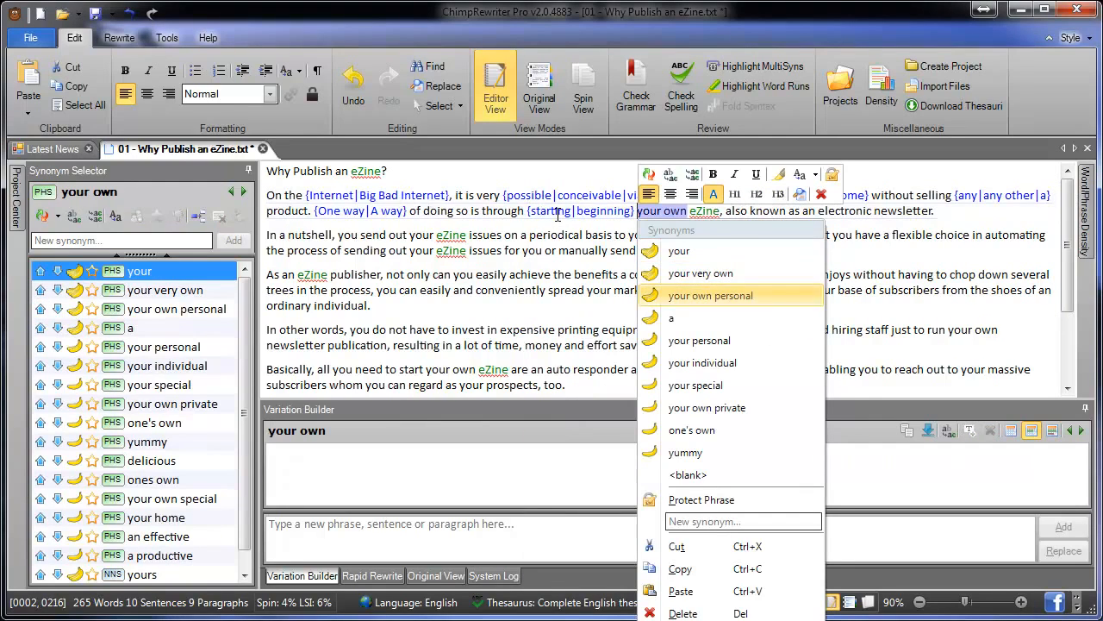
key(Down)
key(Down)
key(Return)
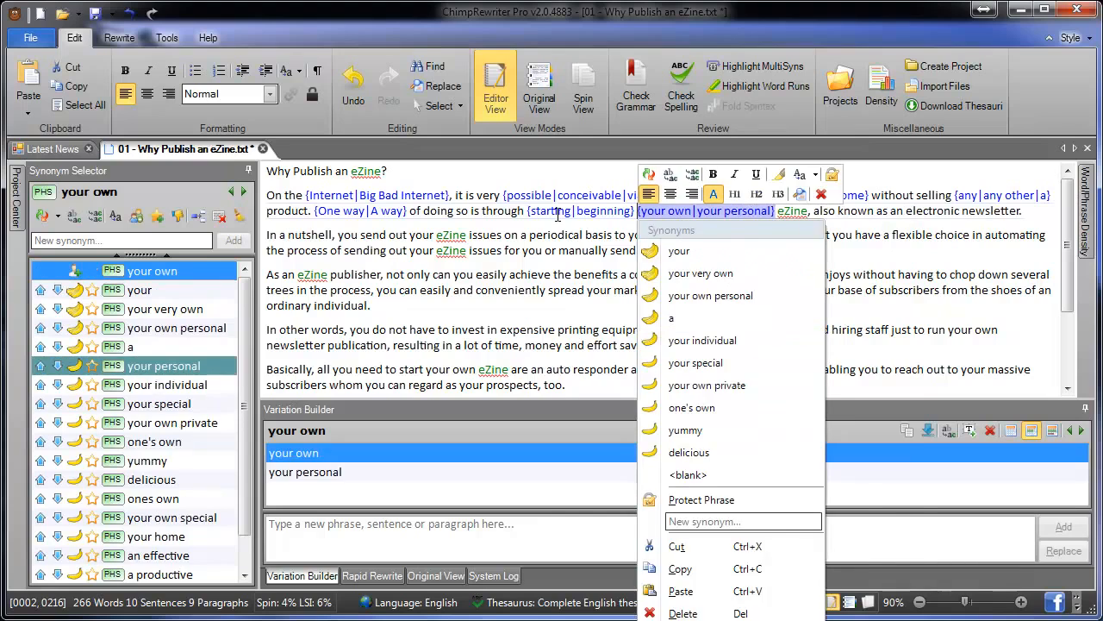
Add the synonym "also called" to the phrase "also known as" at the end of the second sentence.
key(Right)
key(Right)
key(Right)
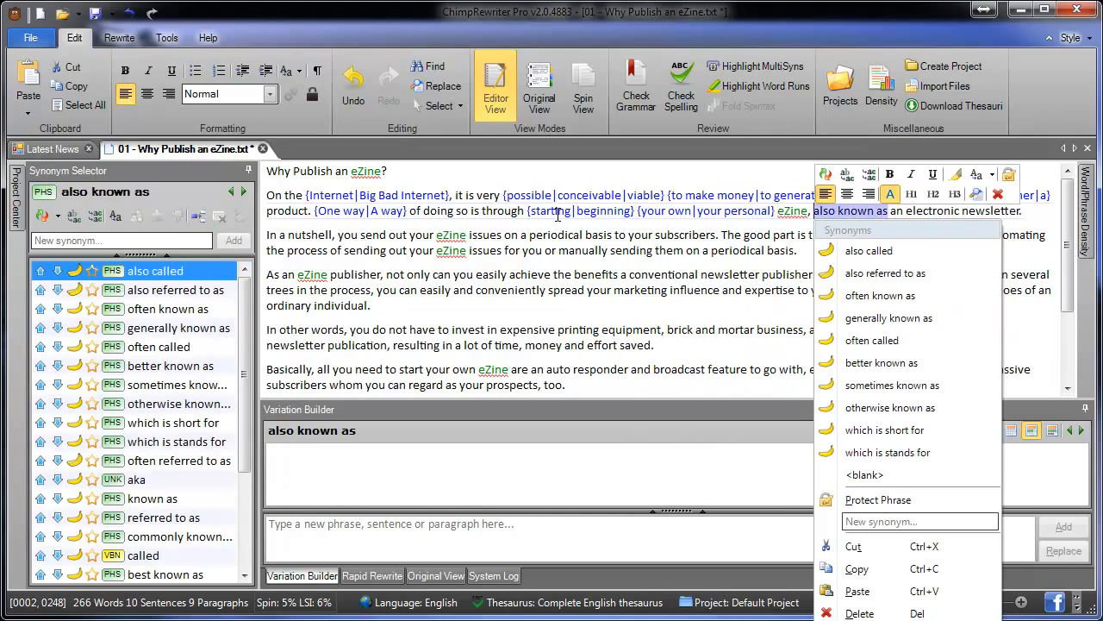
key(Down)
key(Return)
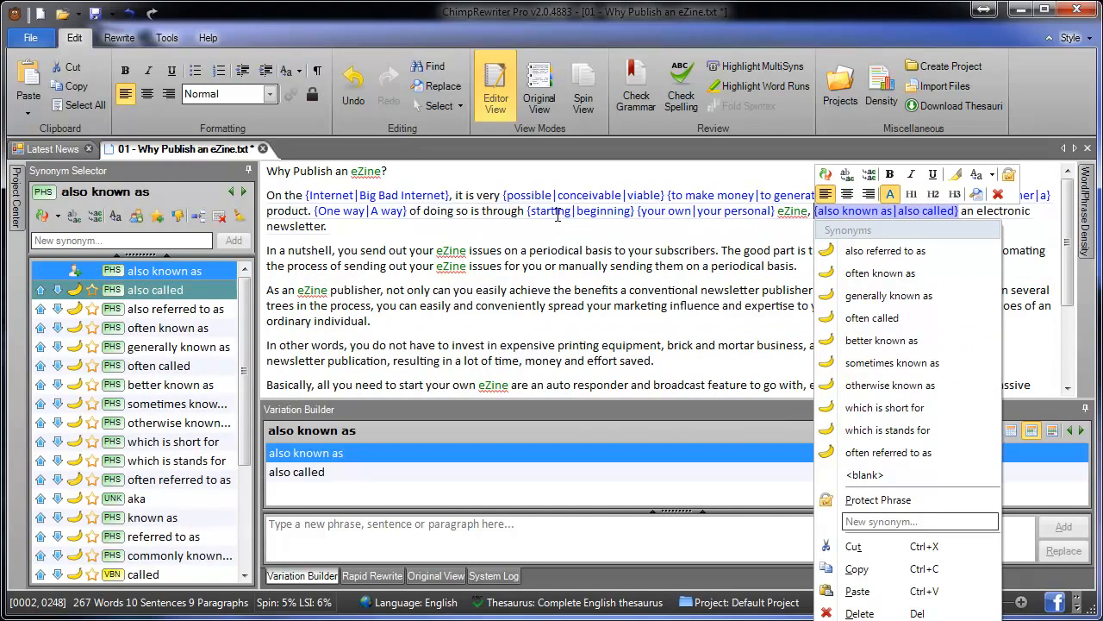
key(Right)
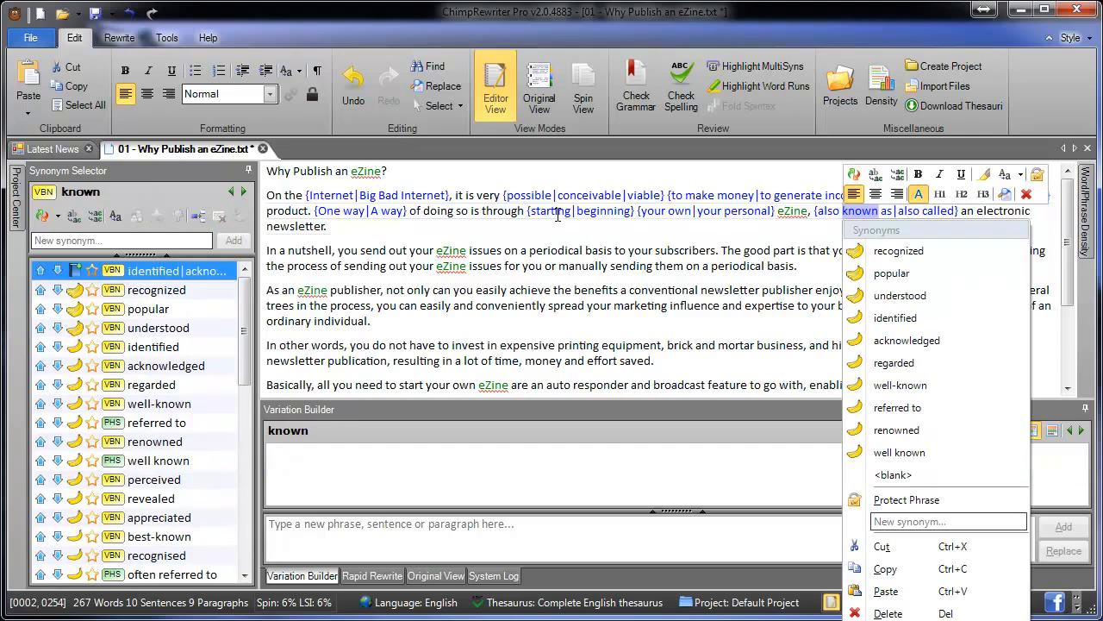
key(Right)
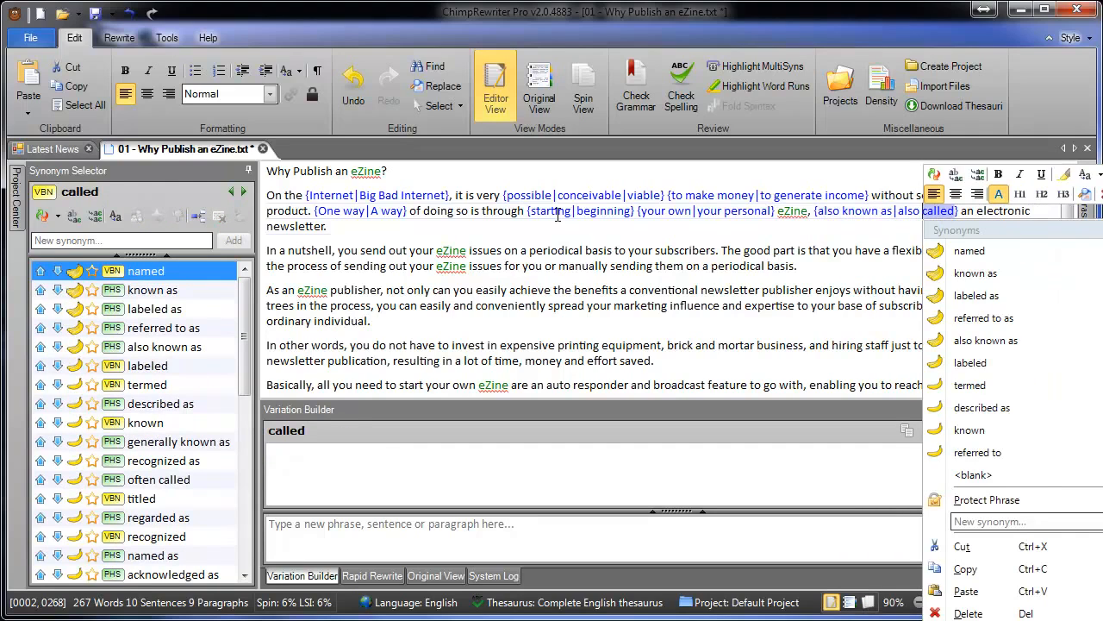
key(Escape)
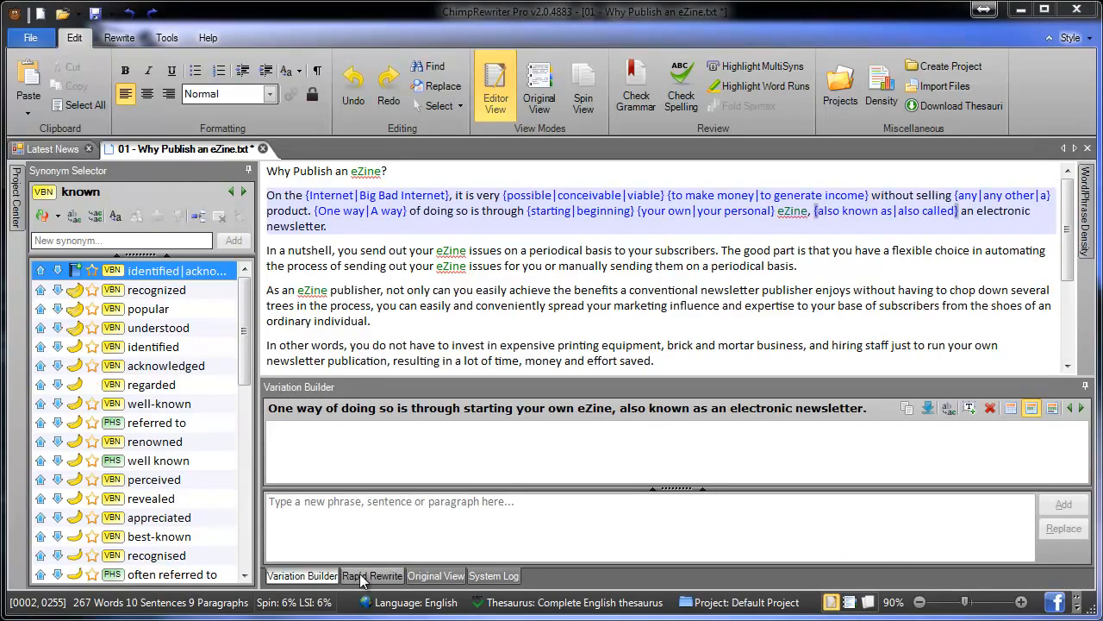
With Rapid Rewrite, add "Basically" to "In a nutshell", "you send out" to "you send", "submit" to "send" and "your" to "out your".
click(364, 577)
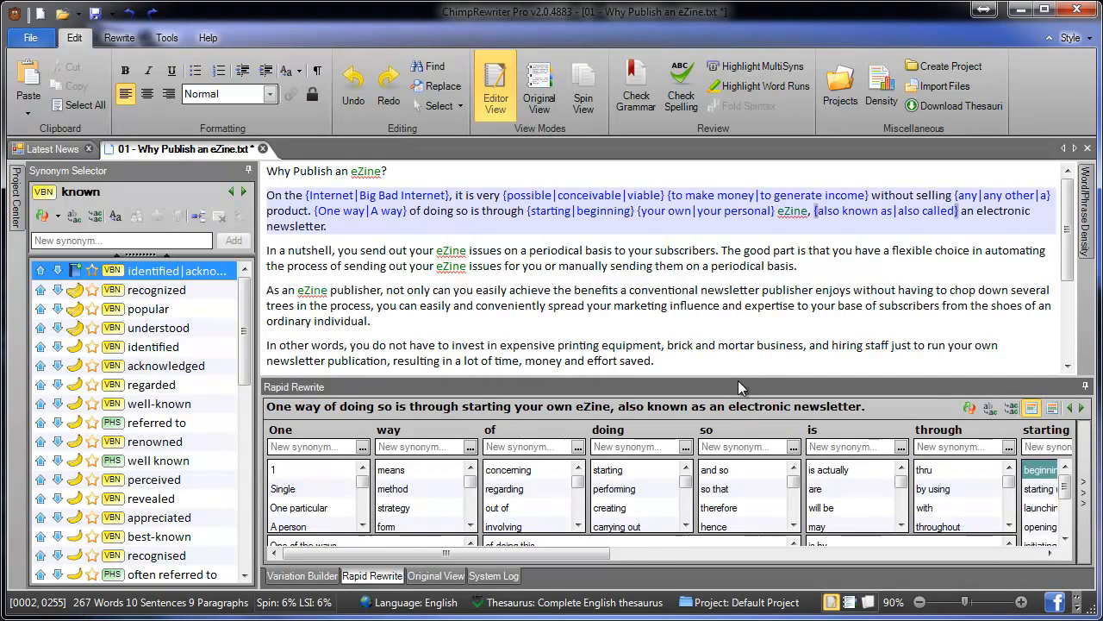
drag(740, 380, 379, 272)
click(327, 251)
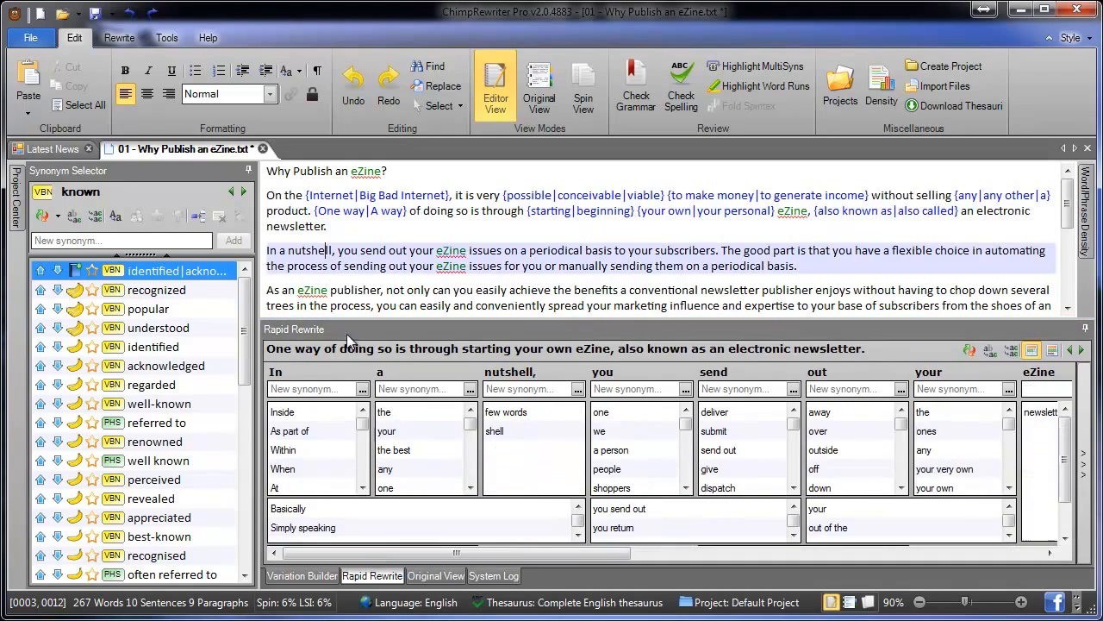
click(293, 508)
click(619, 508)
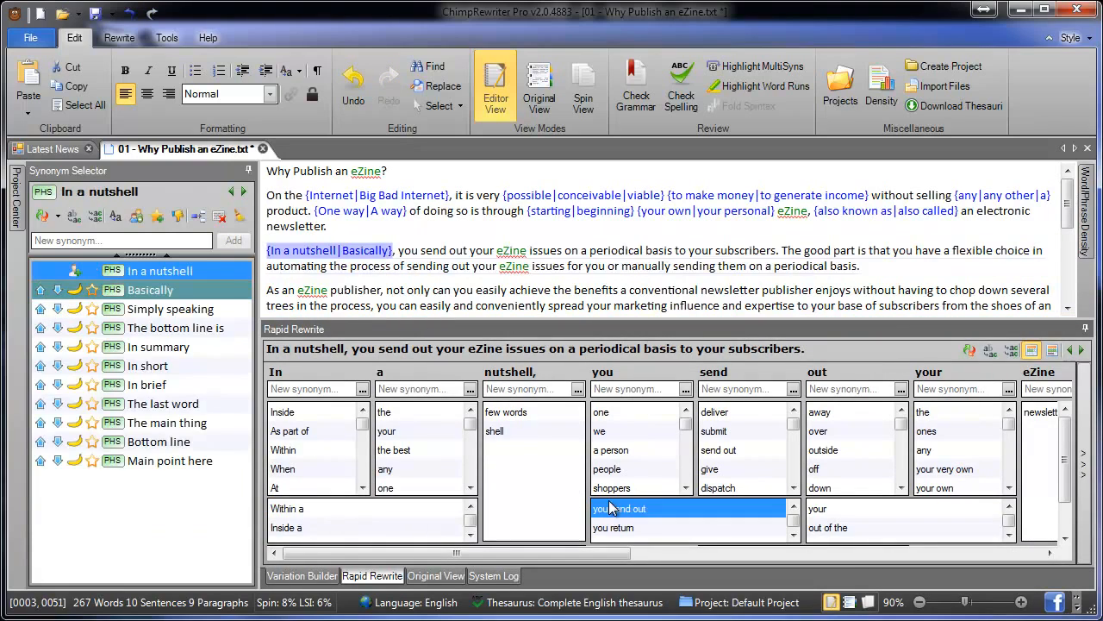
click(745, 434)
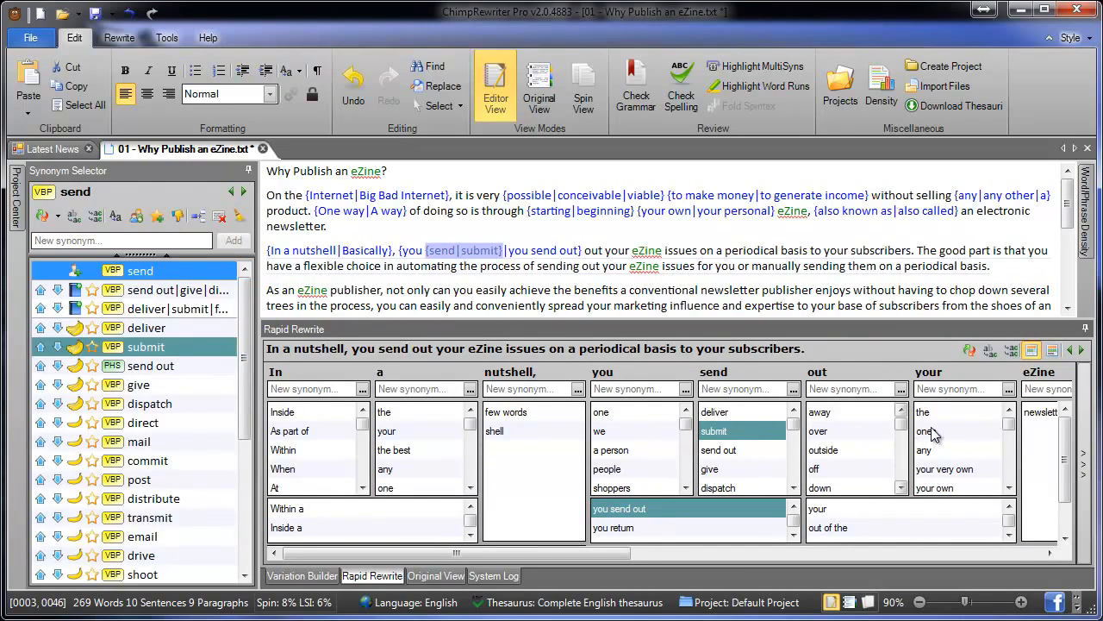
click(846, 508)
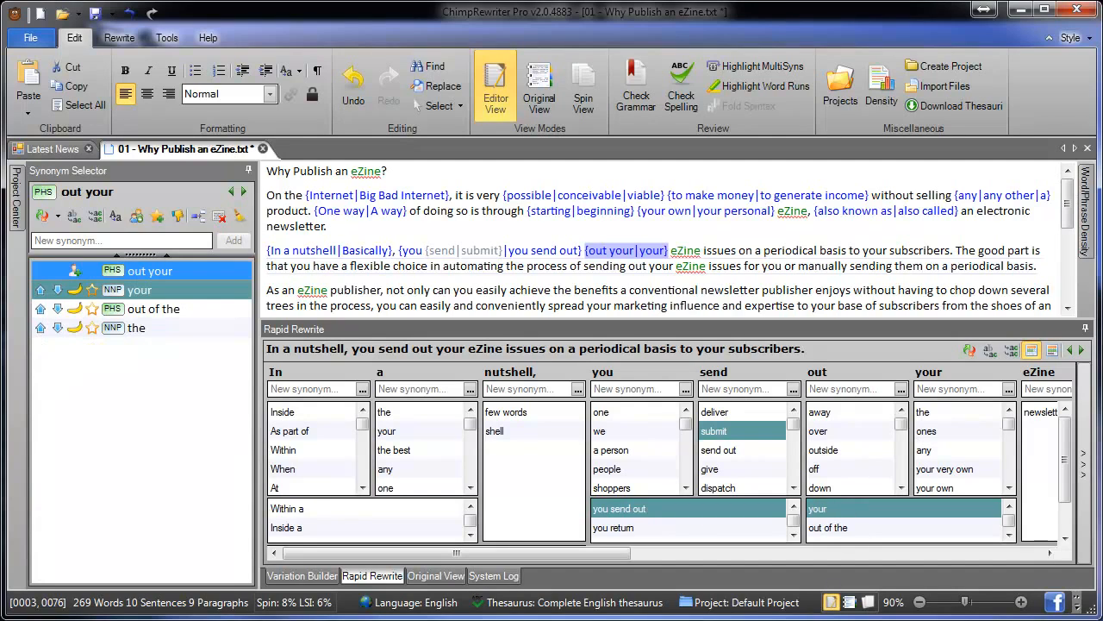
Switch to the Variation Builder, reduce its height and set it to work on whole sentences.
click(302, 575)
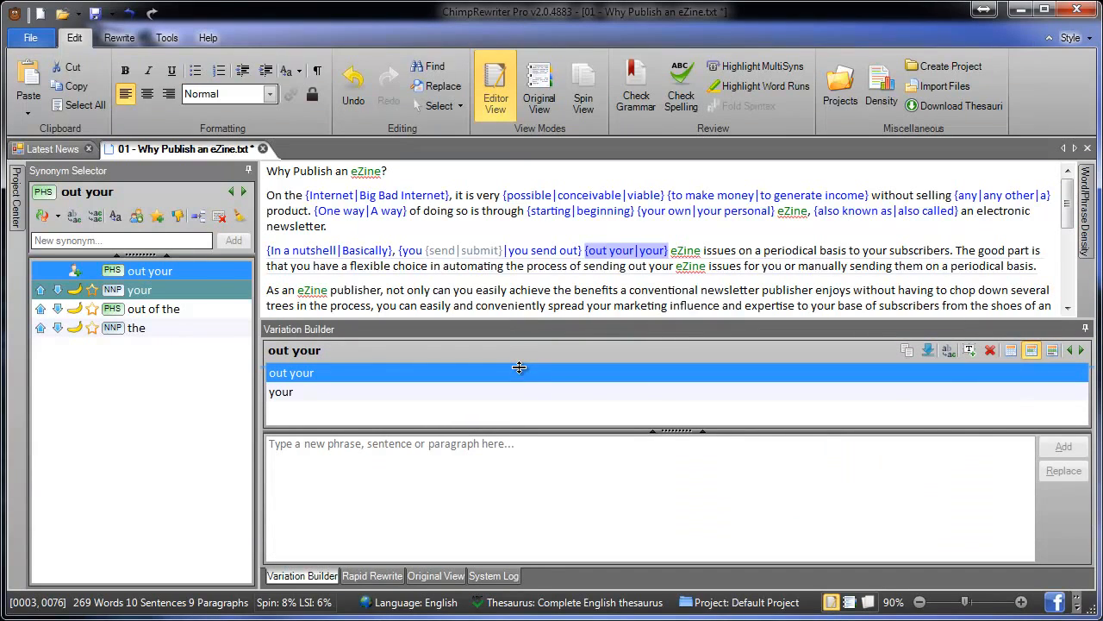
drag(519, 367, 521, 389)
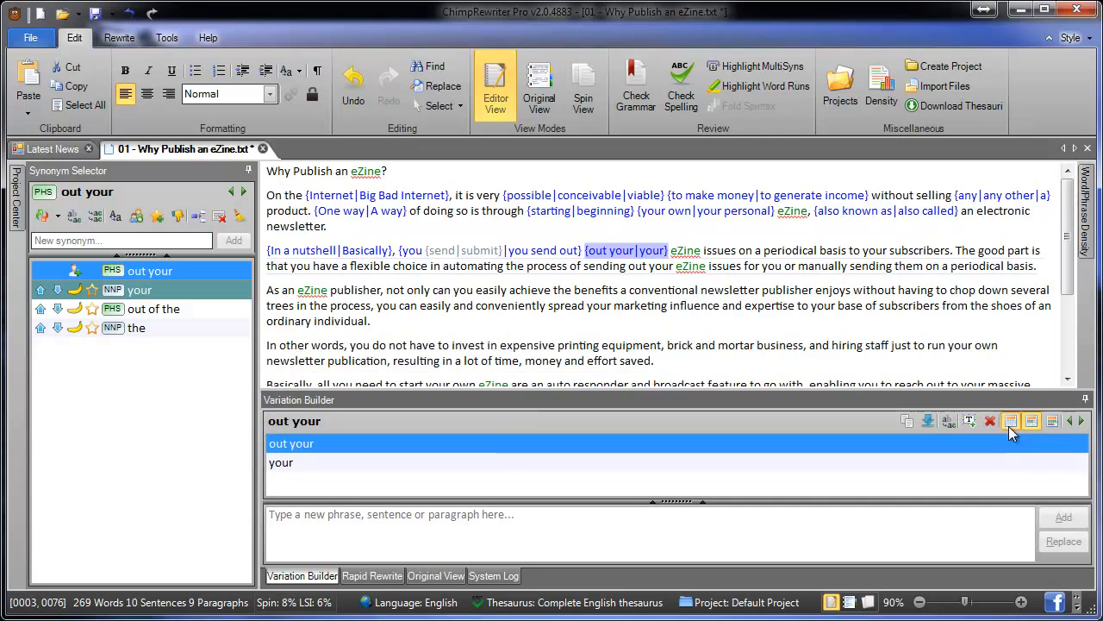
click(1032, 422)
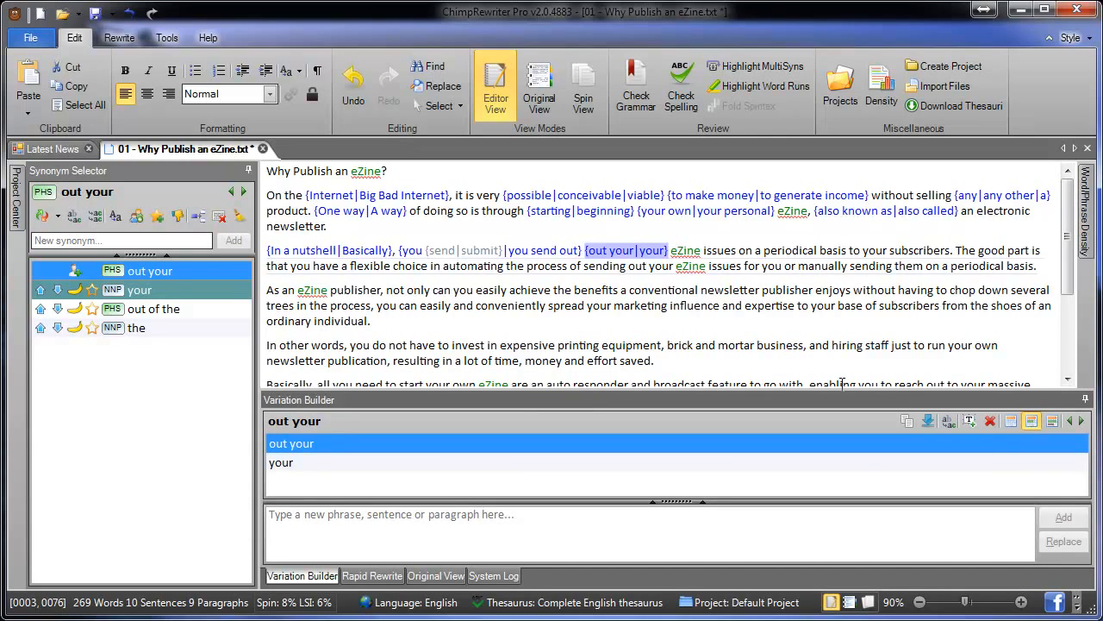
Append "In other words, eZines are better for the environment than conventional newsletters." to the "As an eZine publisher" paragraph.
click(378, 288)
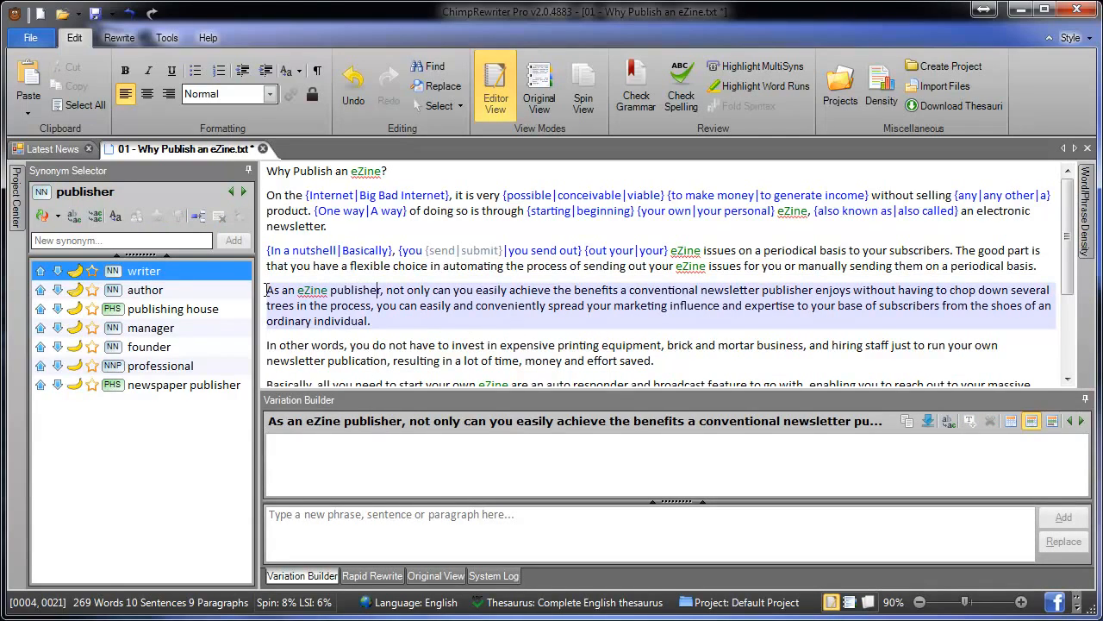
click(414, 526)
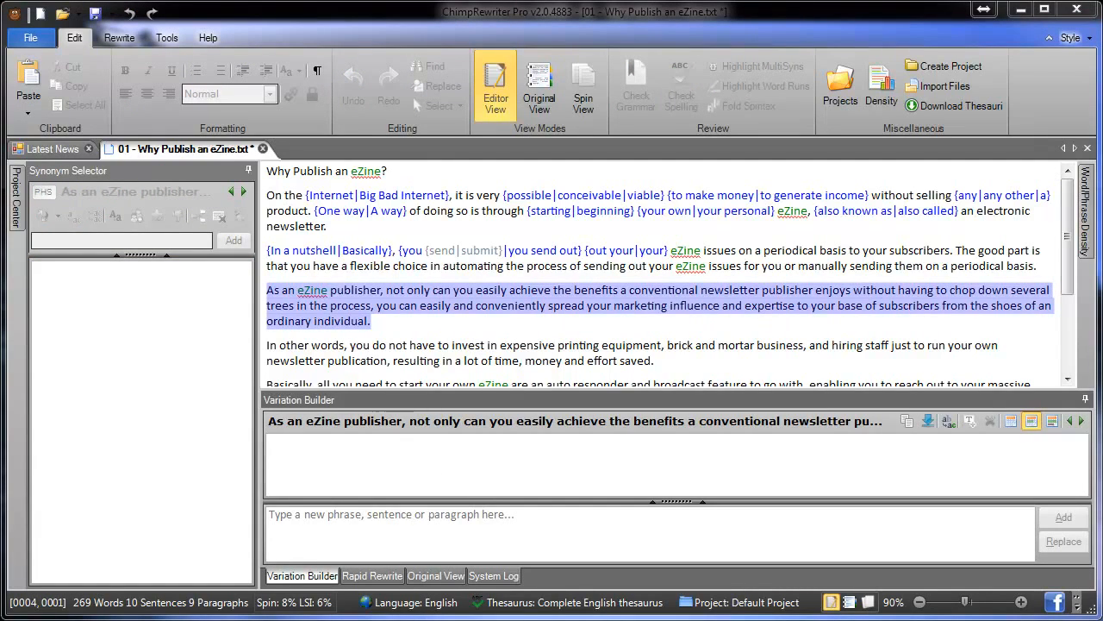
click(372, 321)
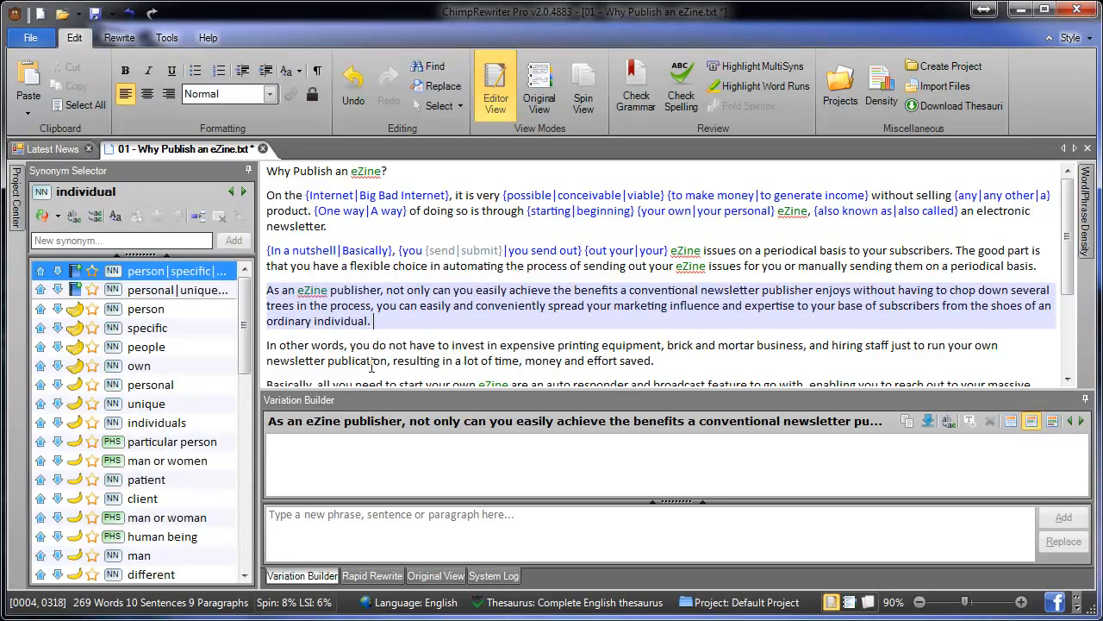
text(In other words, eZines are better for the environment than conventional newsletters.)
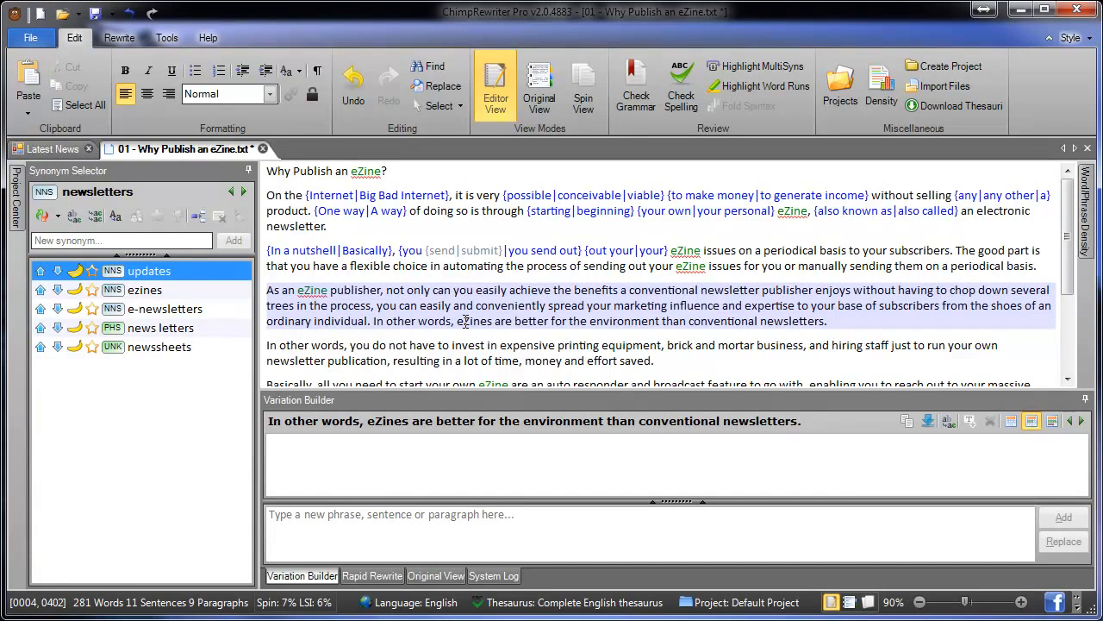
Add the variations "So technically, you're being more green by going eZine!" and "Effectively, using eZine distribution is much better for the planet." to the new sentence.
click(466, 320)
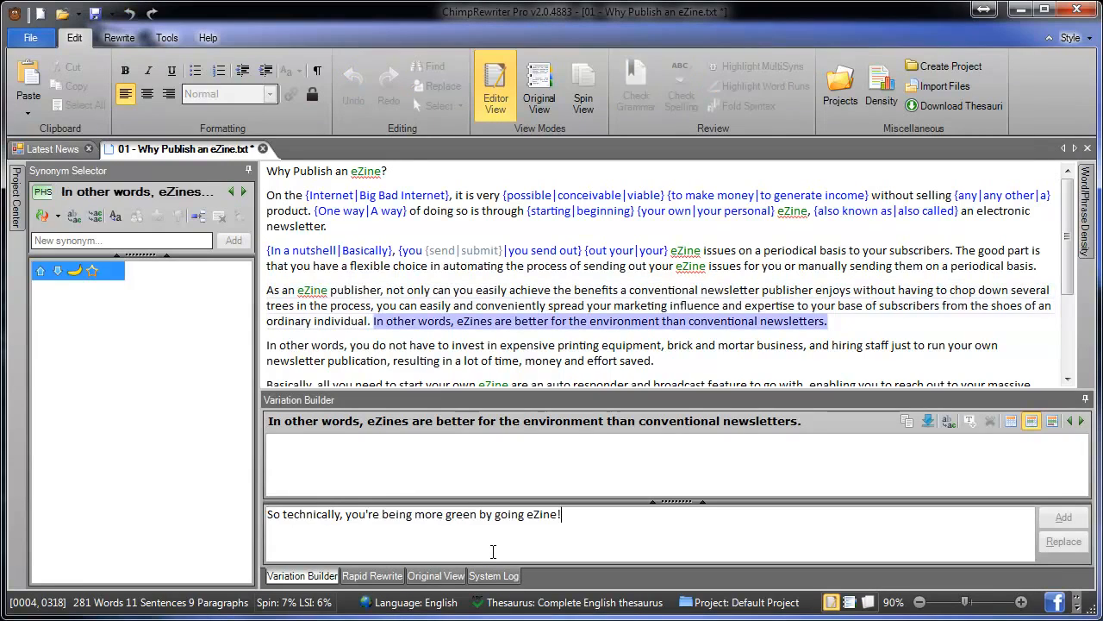
key(Return)
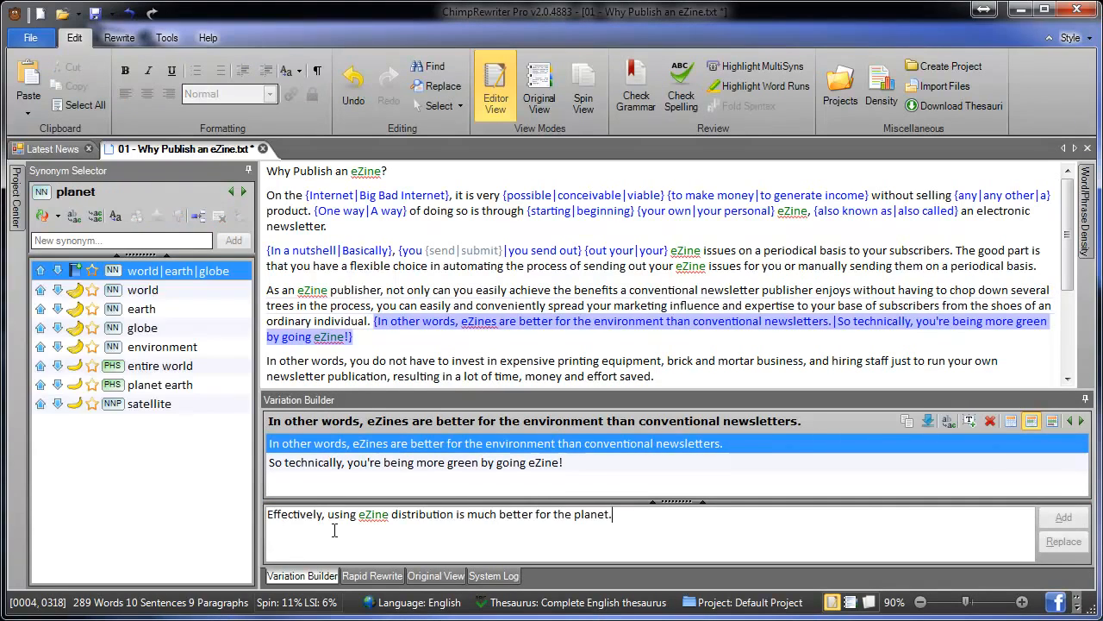
key(Return)
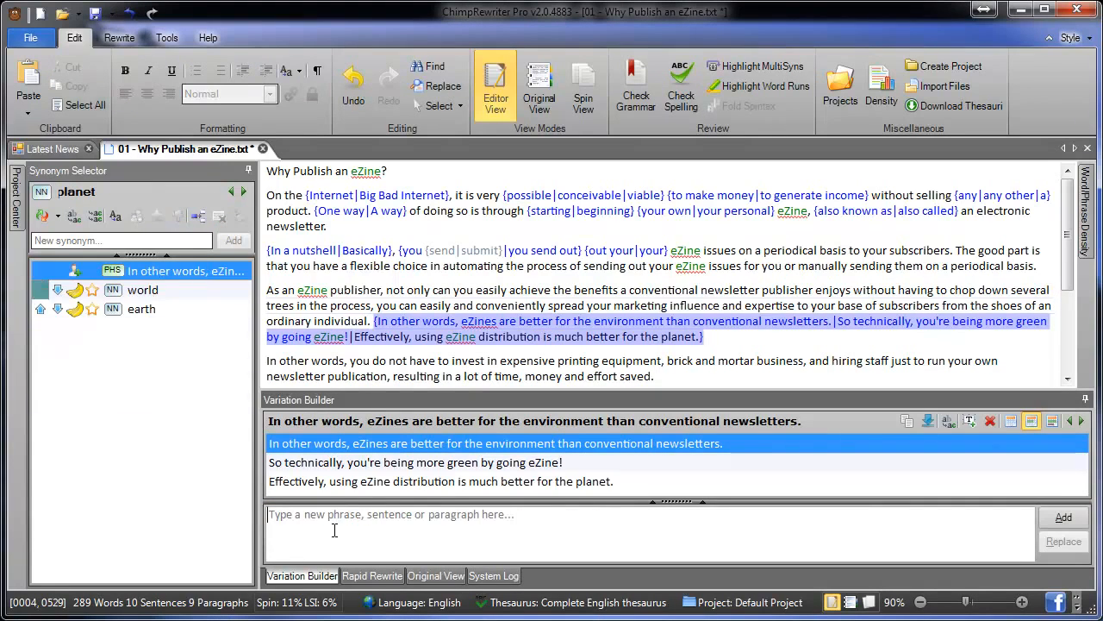
In the "Effectively" variation, try adding the synonym "delivery" to "distribution" and a synonym to "Effectively".
click(394, 487)
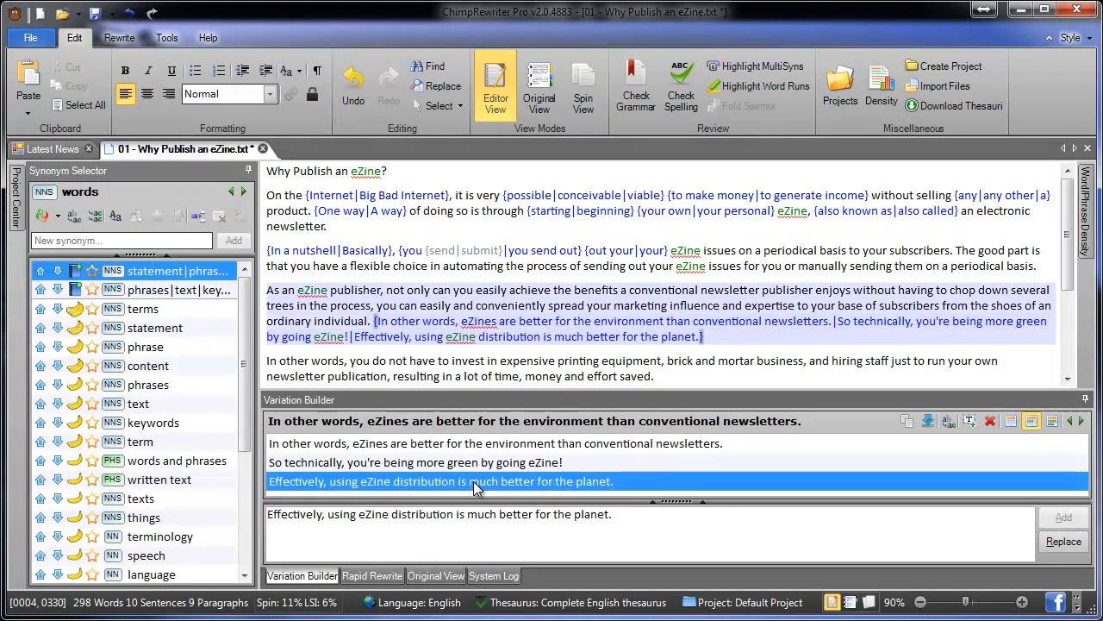
right_click(440, 516)
click(444, 62)
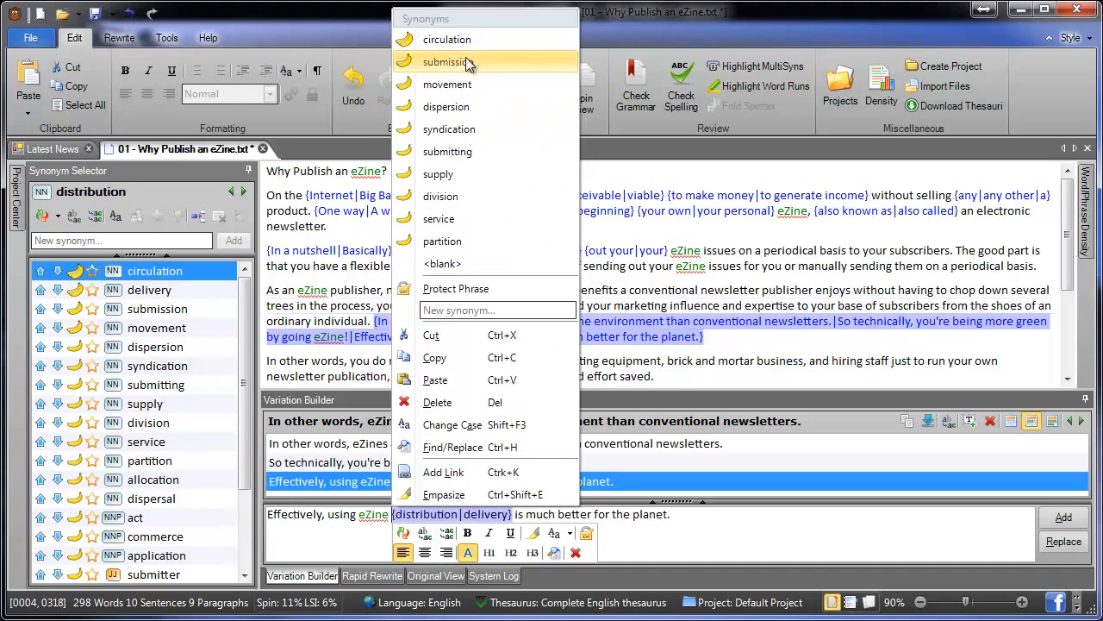
click(322, 515)
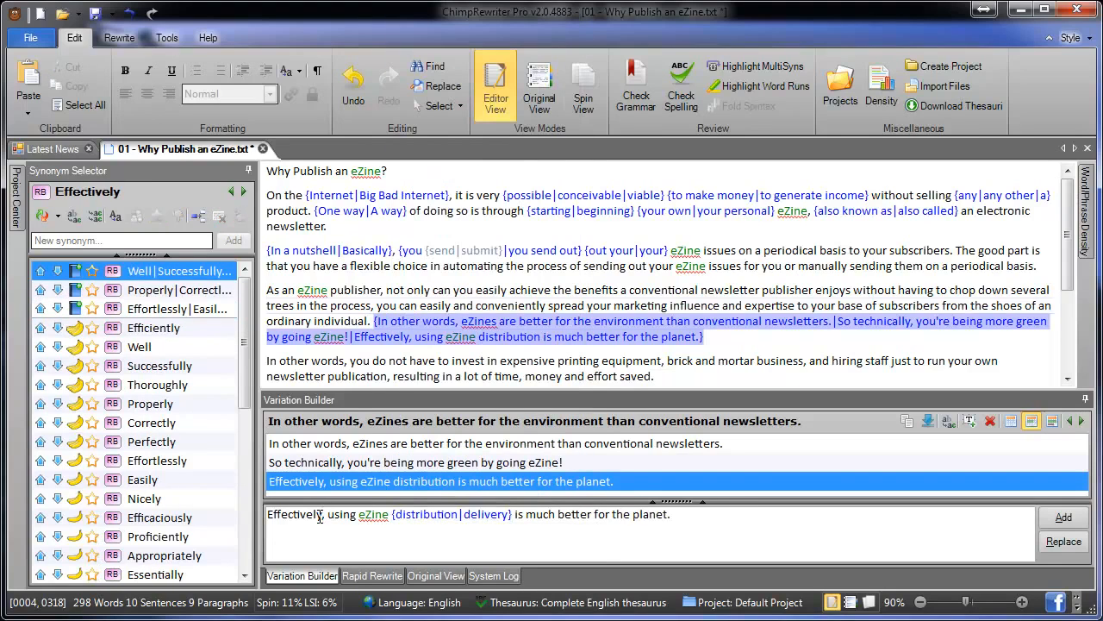
click(193, 583)
double_click(196, 574)
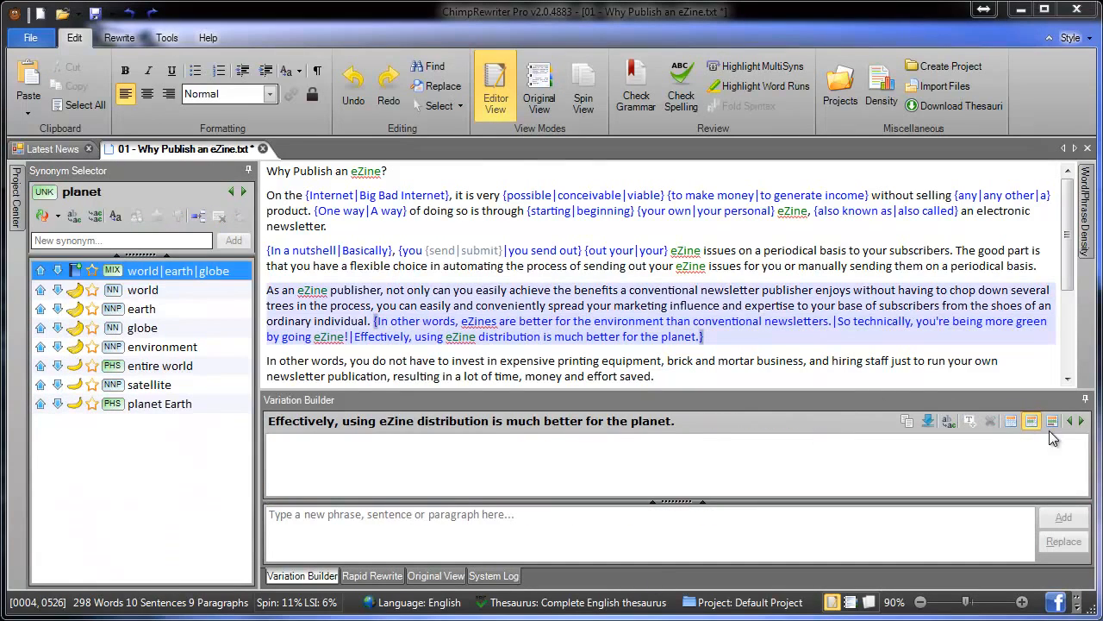
Set the Variation Builder to whole paragraphs and add "The second paragraph" as a variation of the "As an eZine publisher" paragraph.
click(1056, 426)
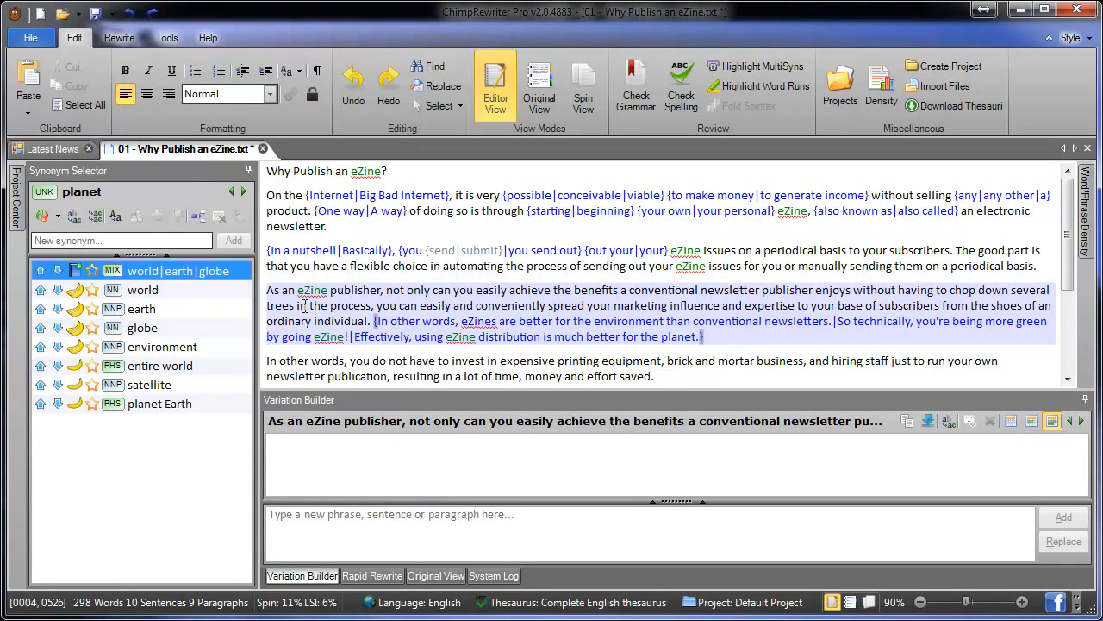
click(352, 515)
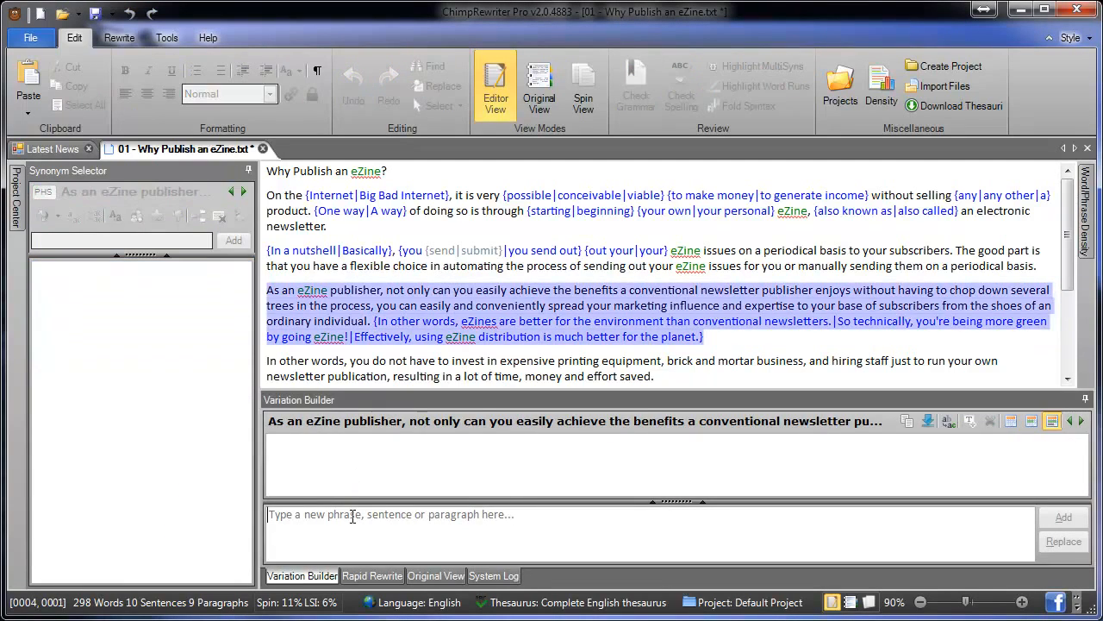
text(T)
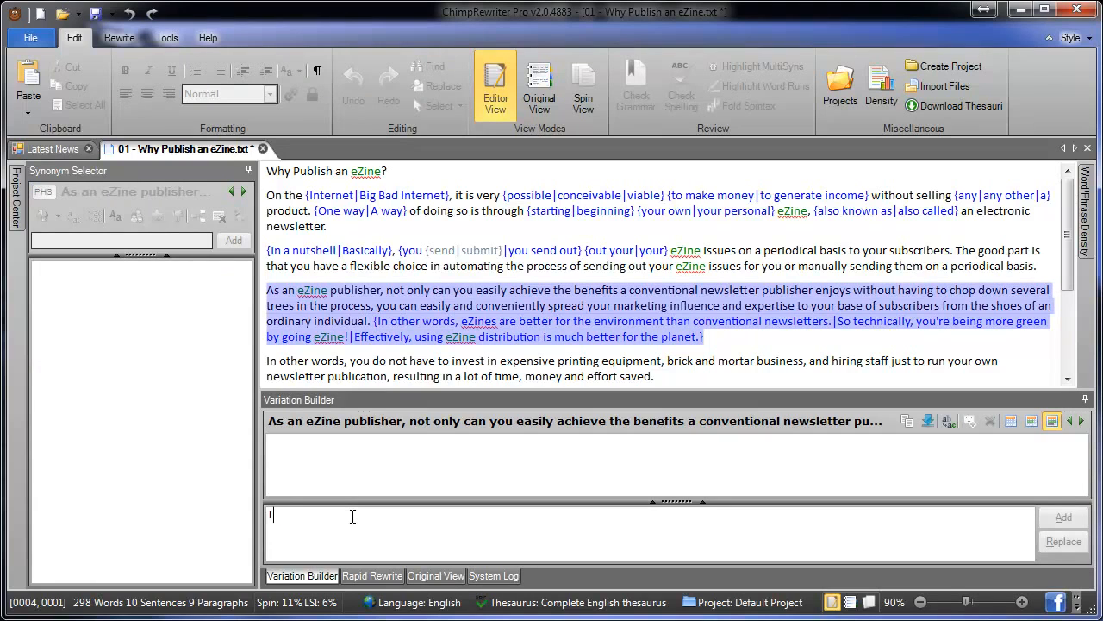
text(he second paragraph)
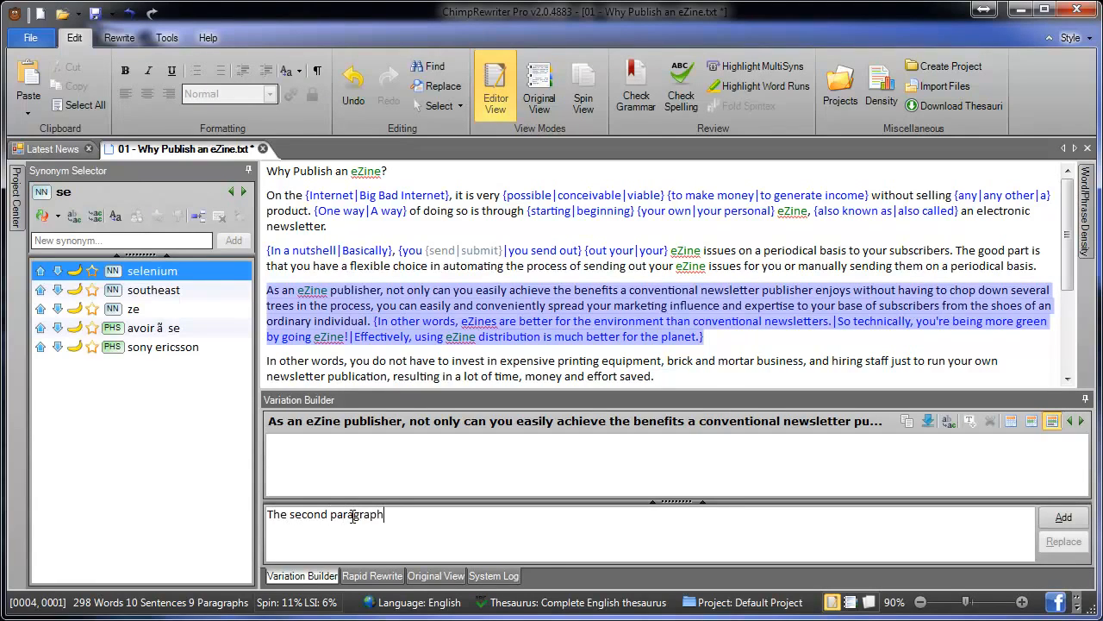
key(Return)
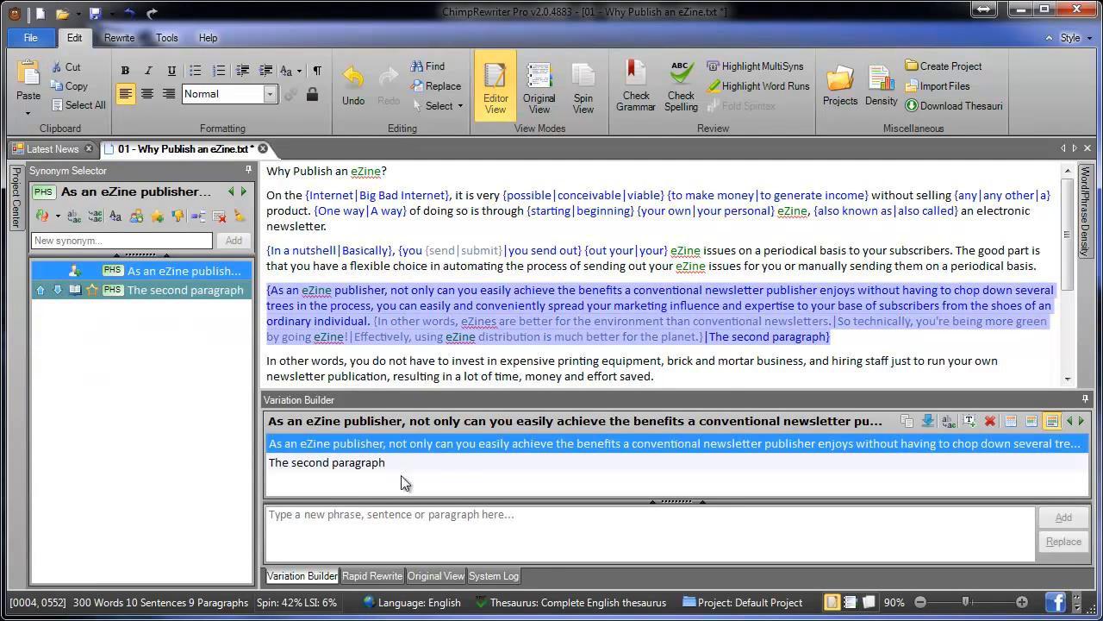
click(707, 336)
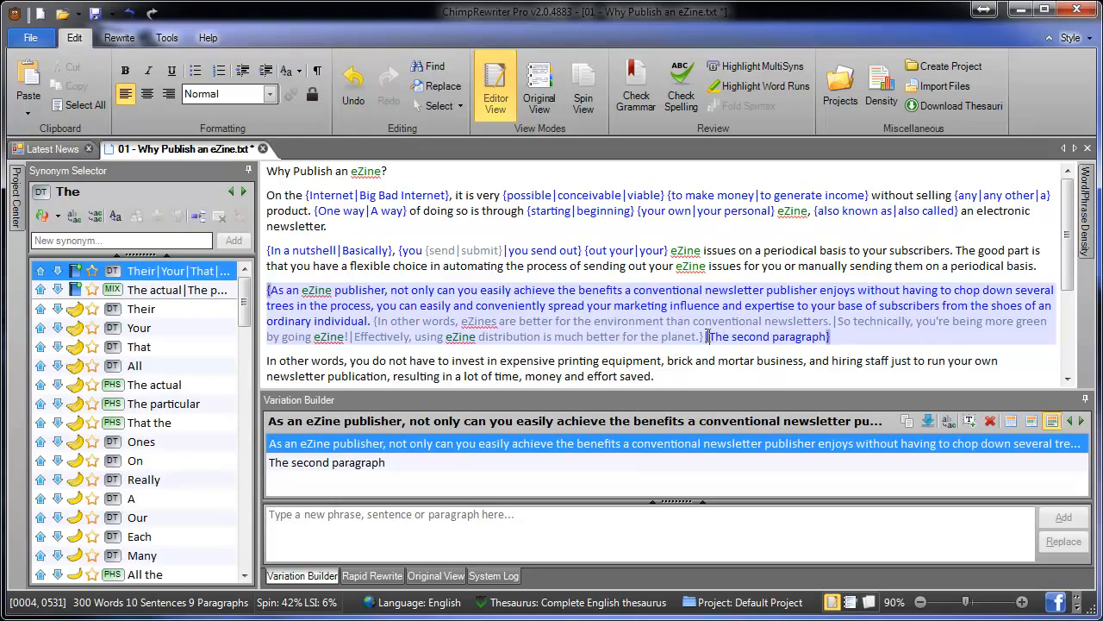
drag(708, 337, 287, 289)
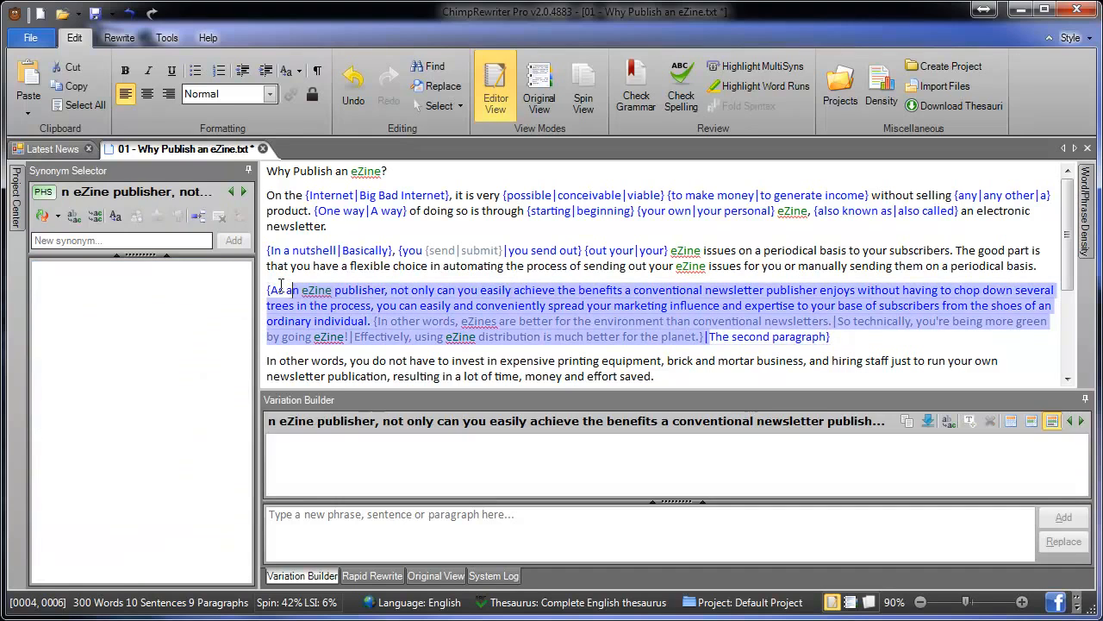
click(275, 287)
drag(716, 338, 734, 331)
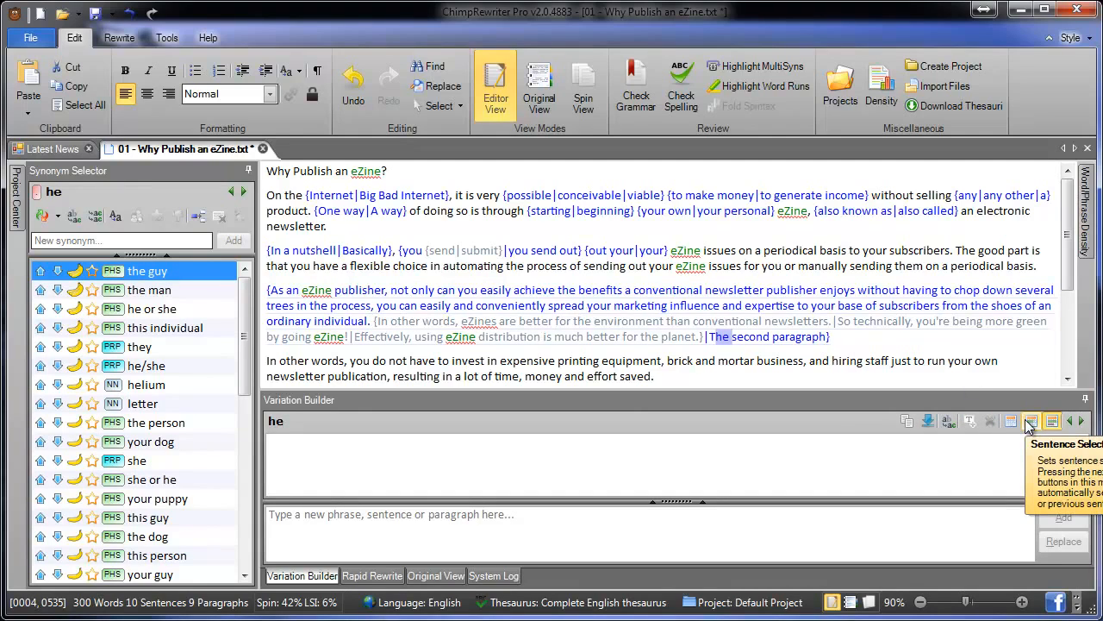
click(1051, 422)
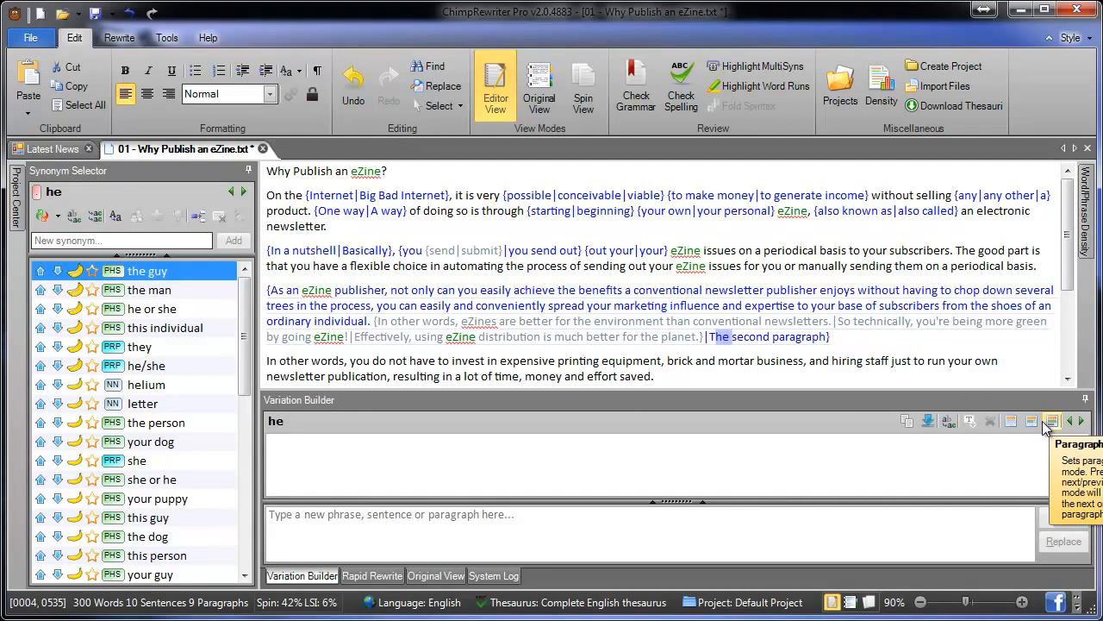
click(801, 337)
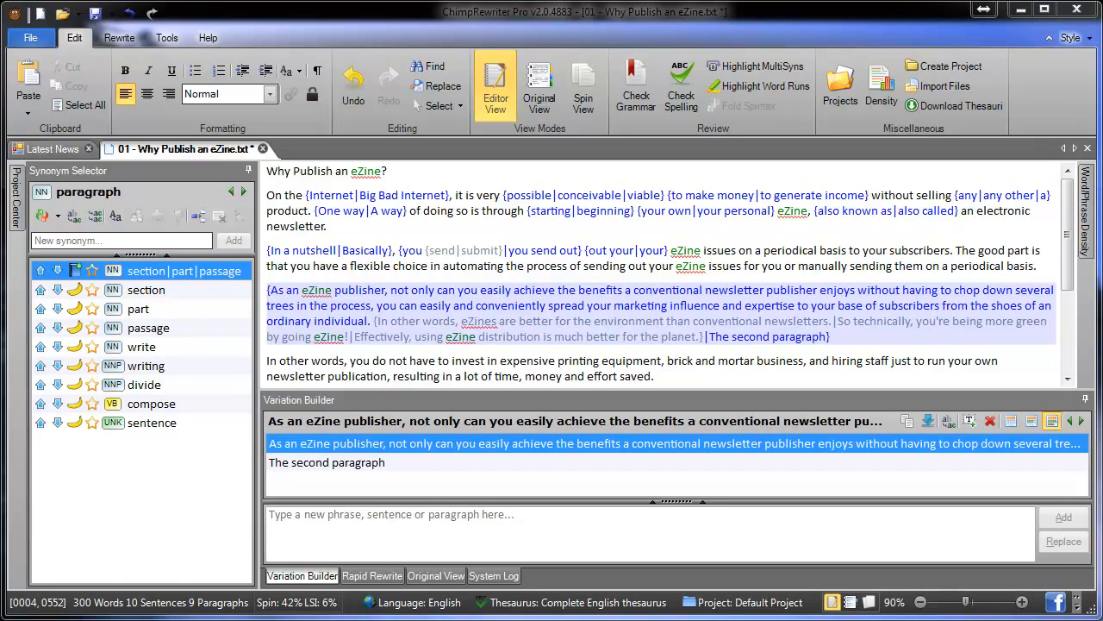
click(444, 322)
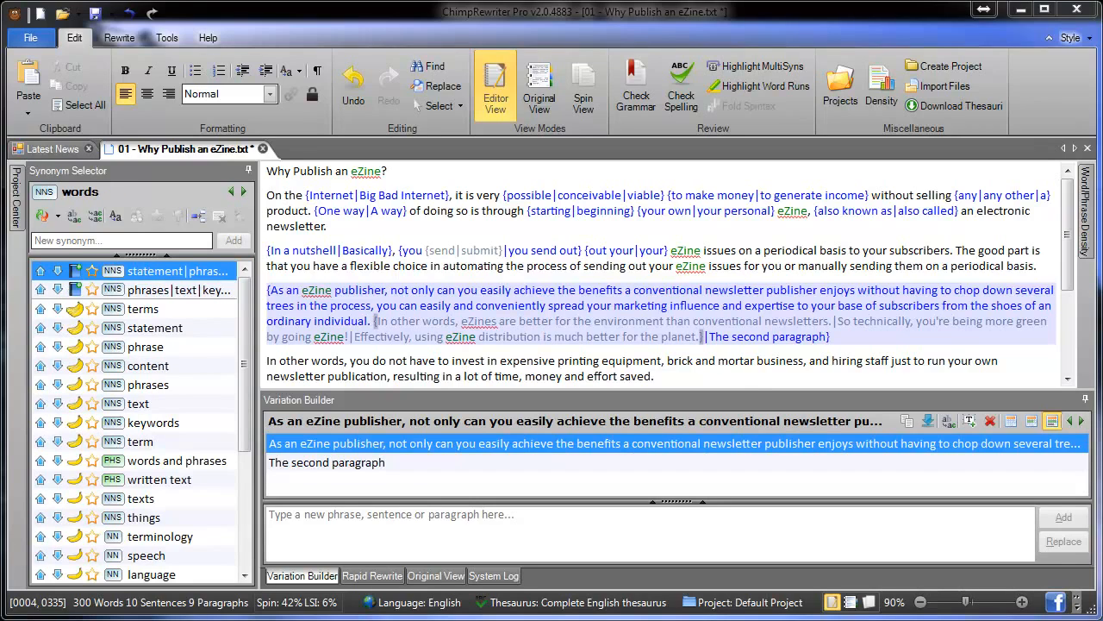
click(742, 308)
Auto-hide the Variation Builder and add global synonyms with minimum quality Better to the three paragraphs from "In other words" through "All in all".
click(1087, 400)
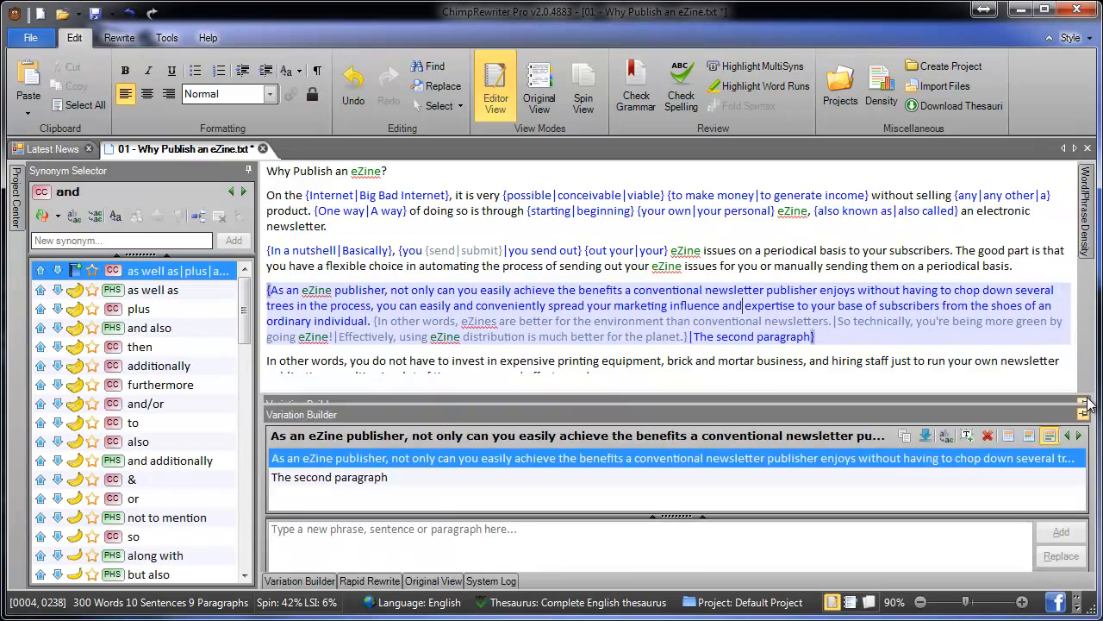
click(726, 382)
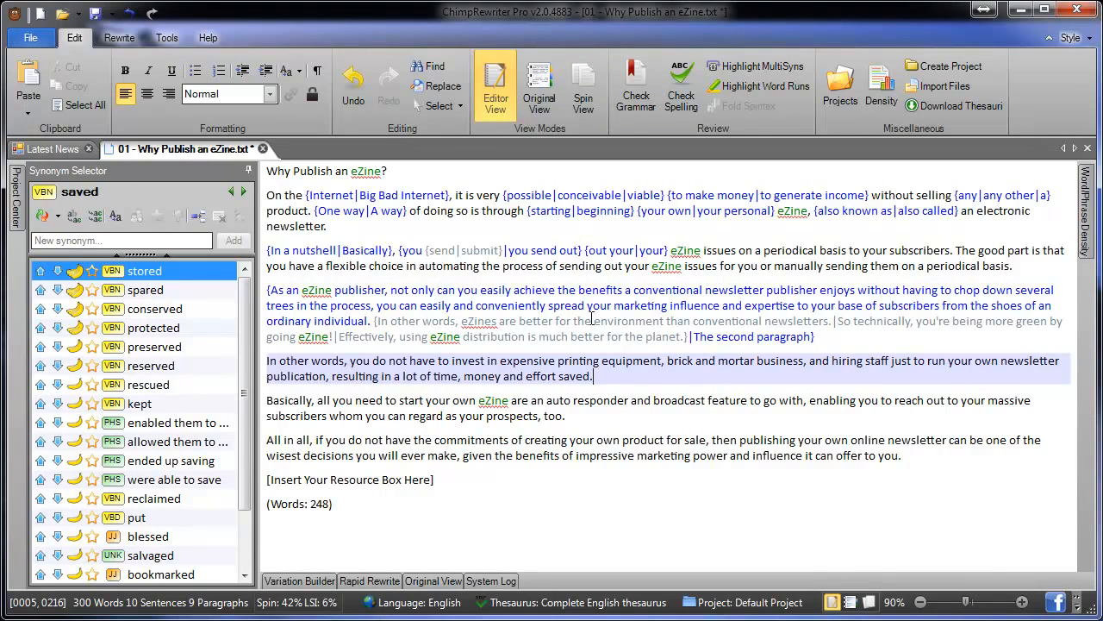
drag(935, 459, 267, 360)
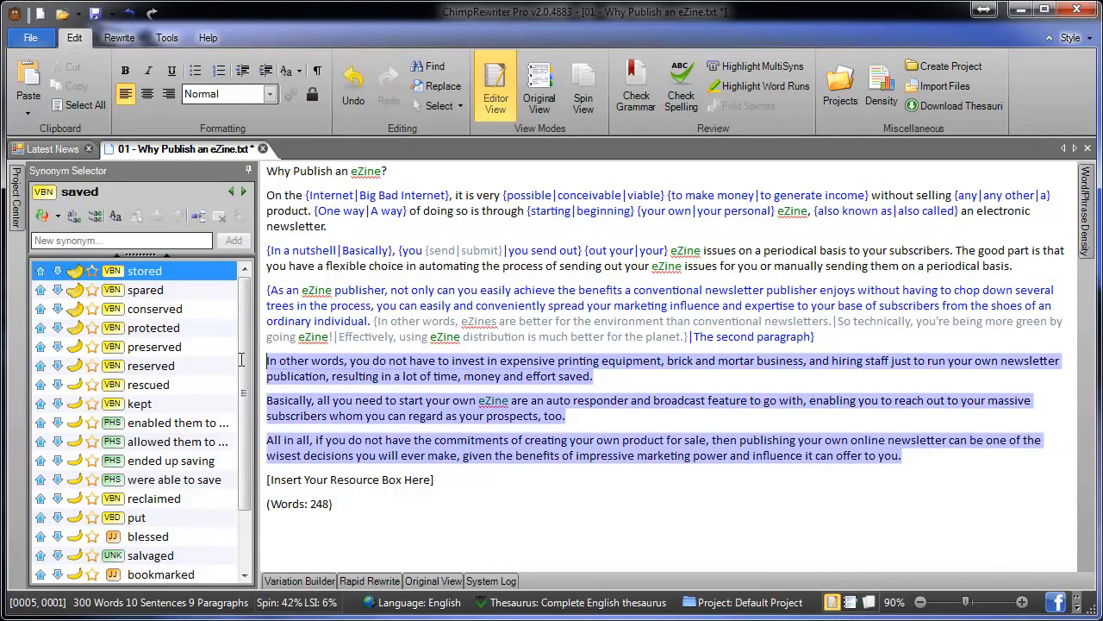
click(131, 40)
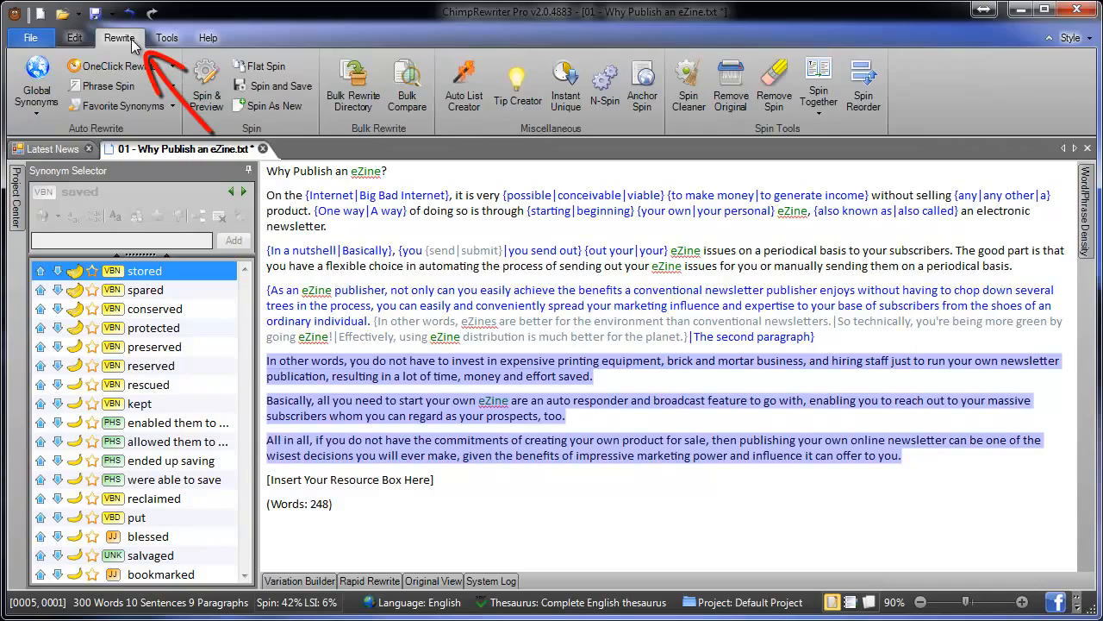
click(39, 76)
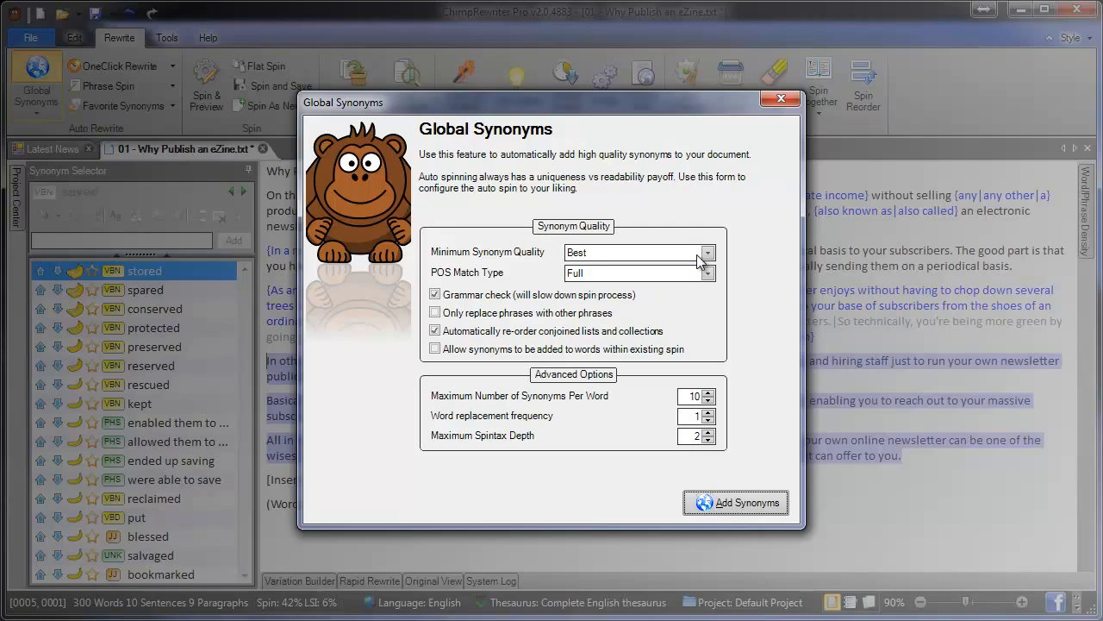
click(700, 255)
click(668, 278)
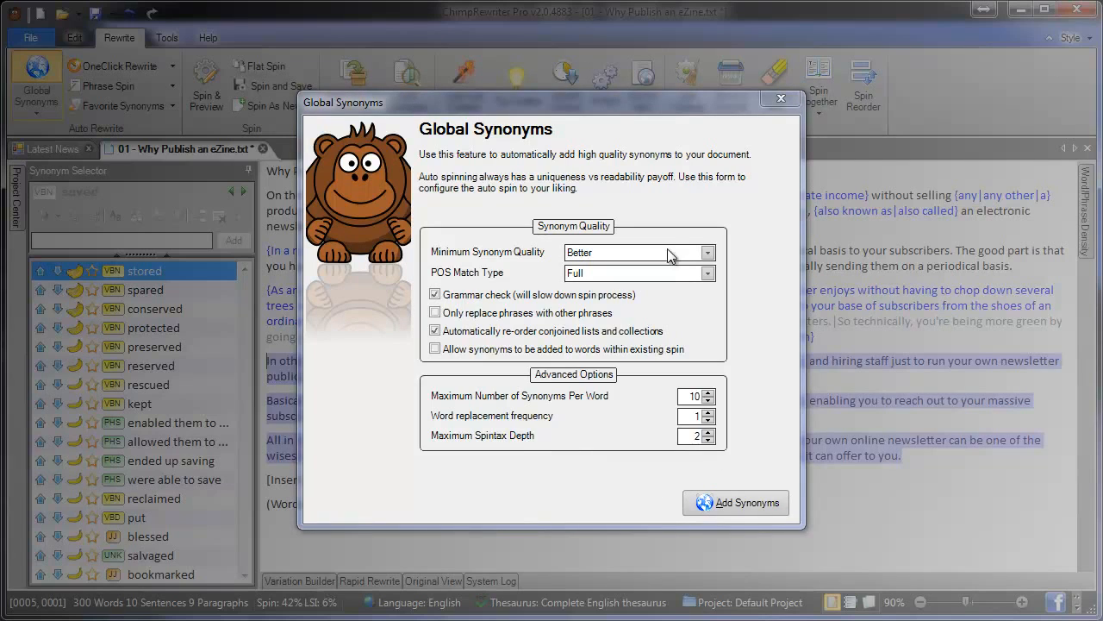
click(761, 500)
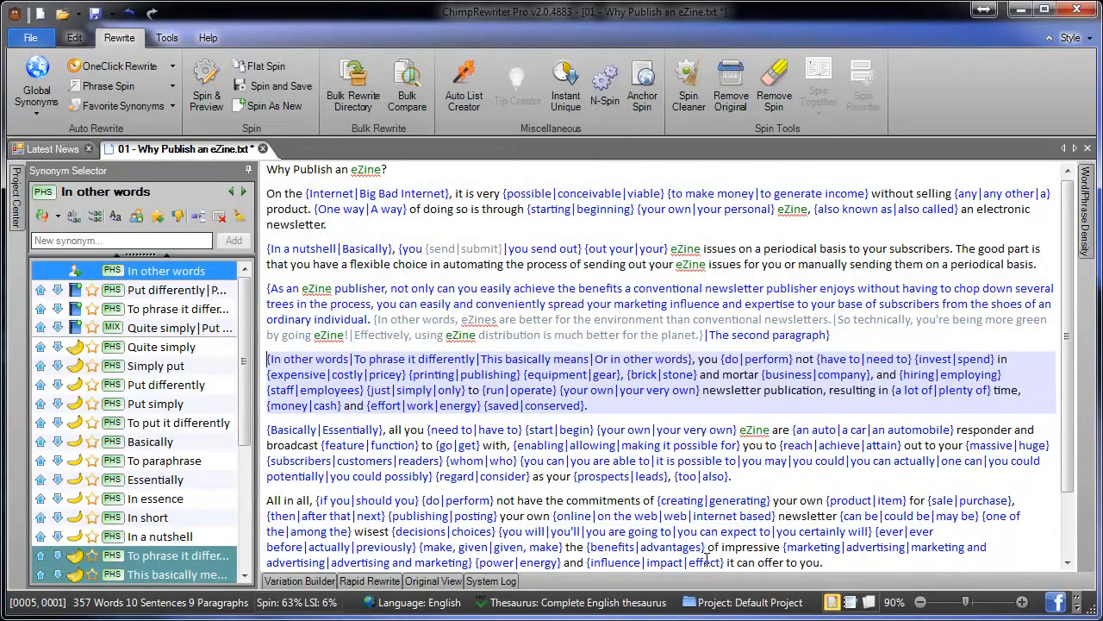
scroll(707, 561, down, 2)
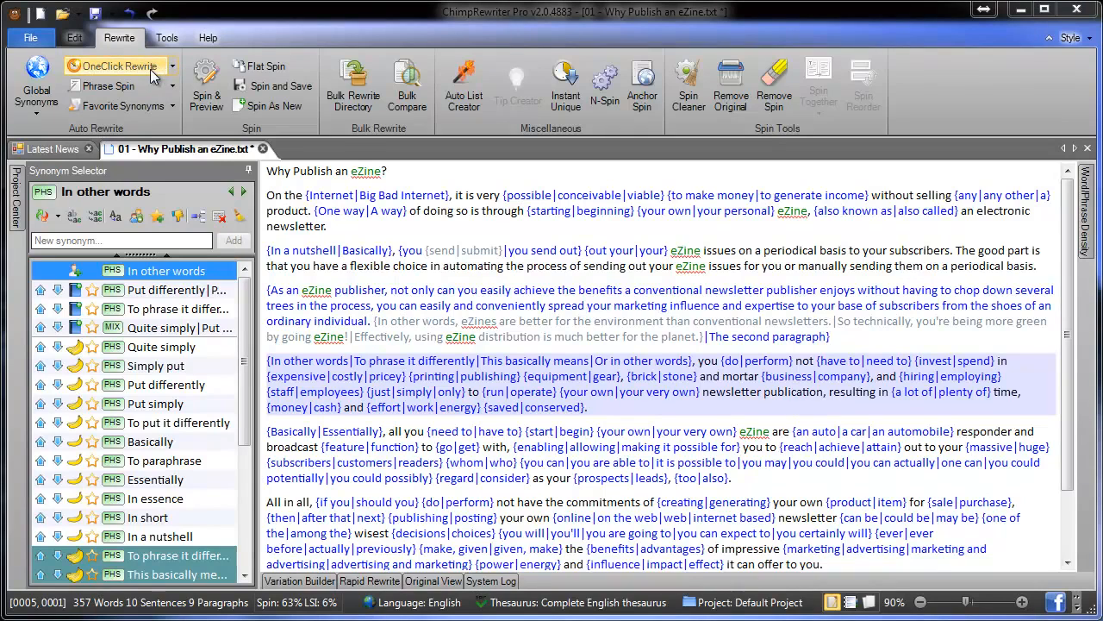
Remove all spintax from the "In a nutshell" paragraph, leaving plain text.
click(579, 250)
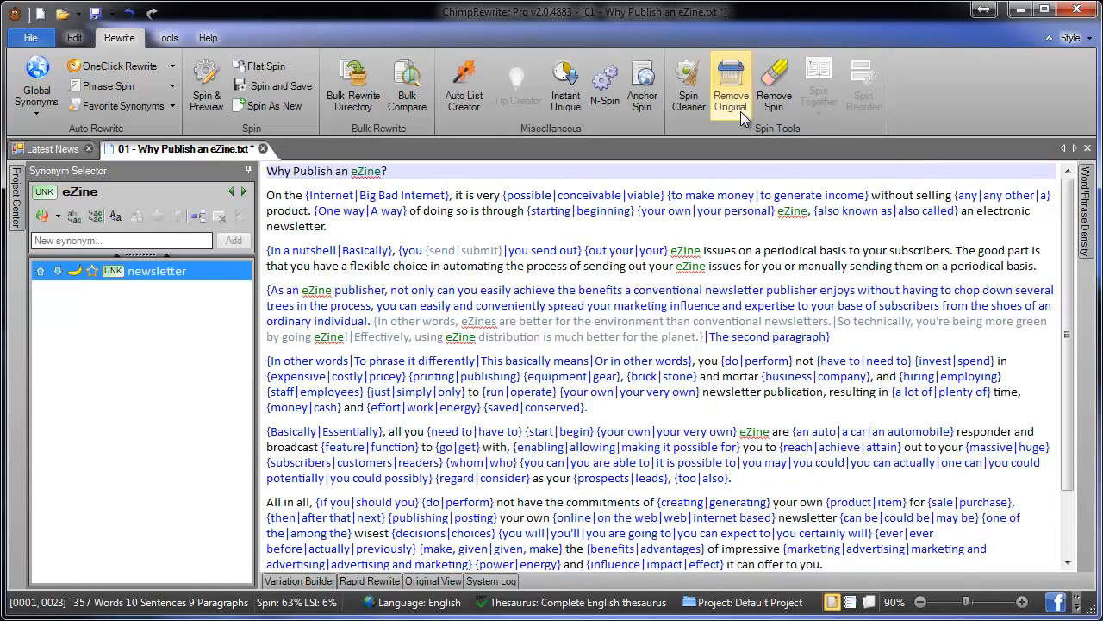
click(599, 289)
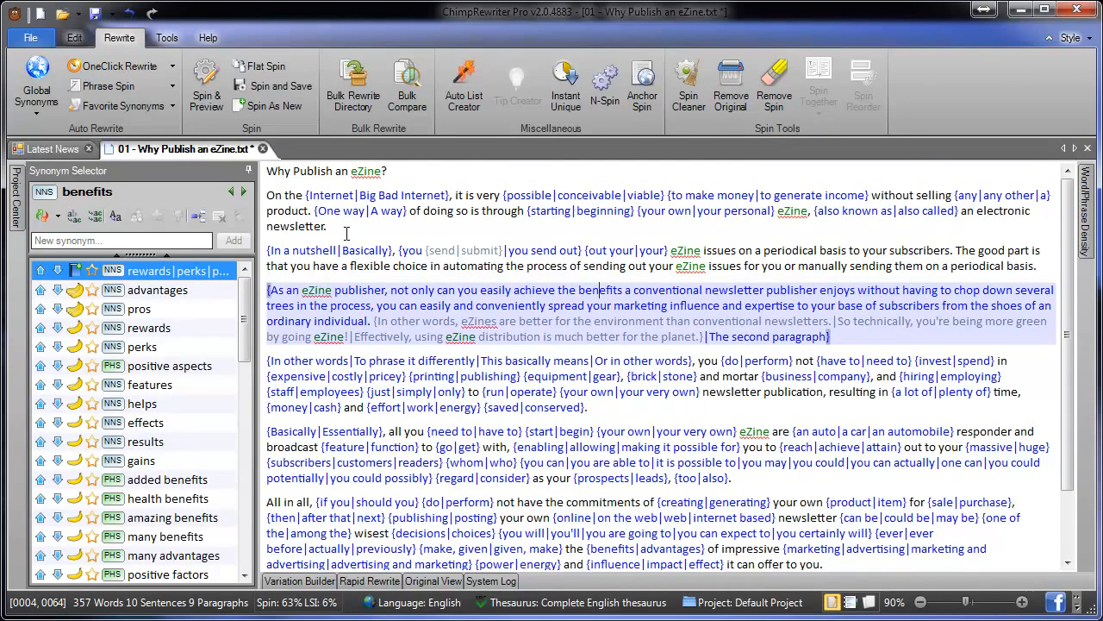
click(1054, 266)
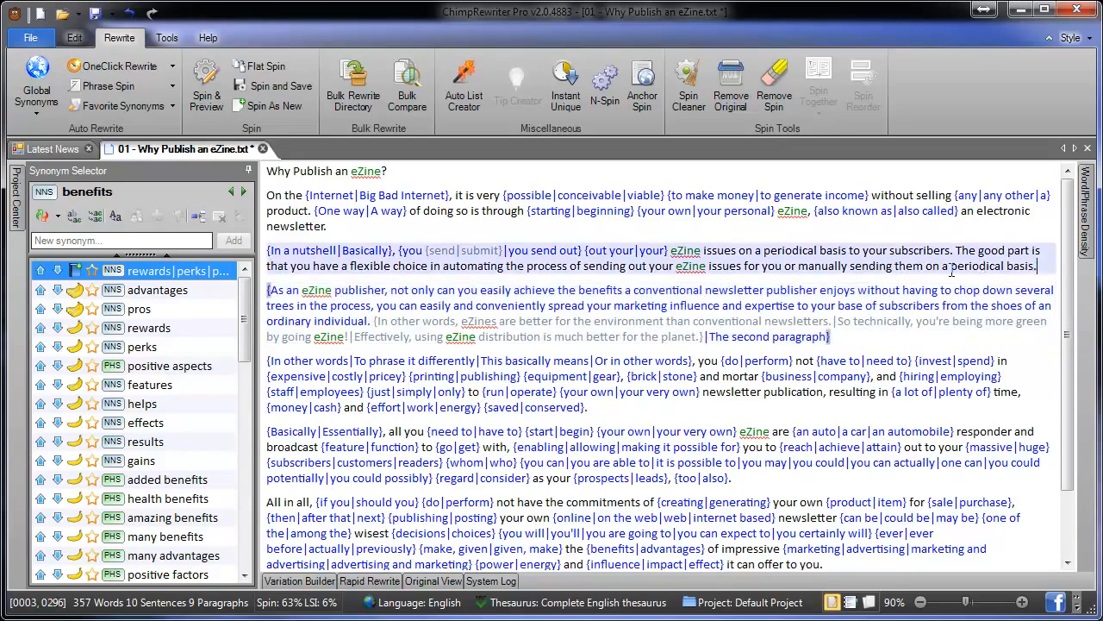
triple_click(951, 270)
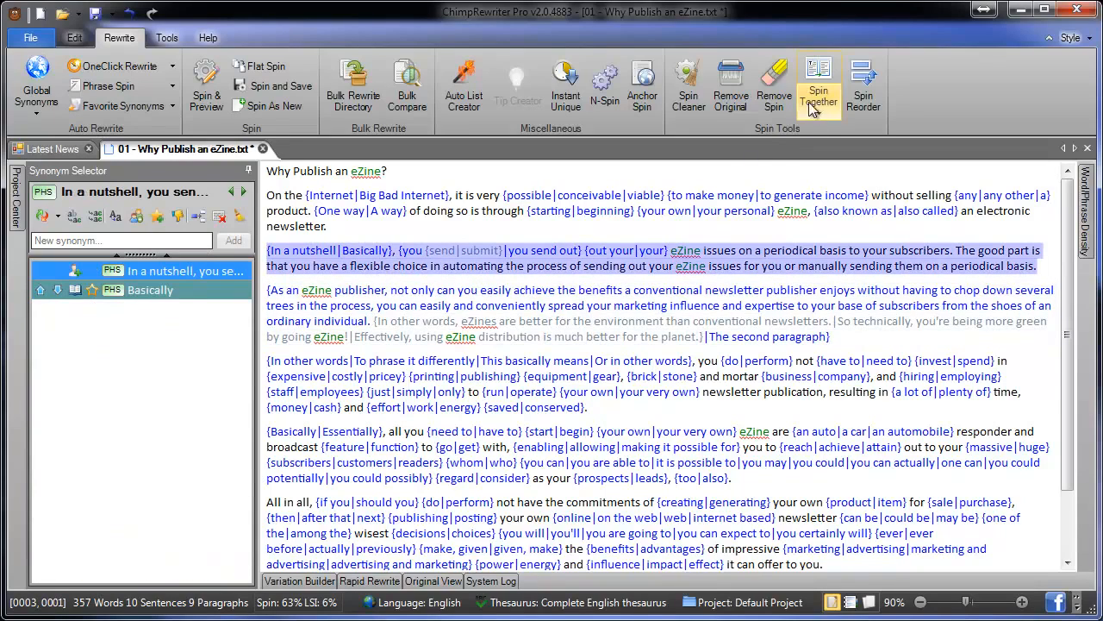
click(812, 101)
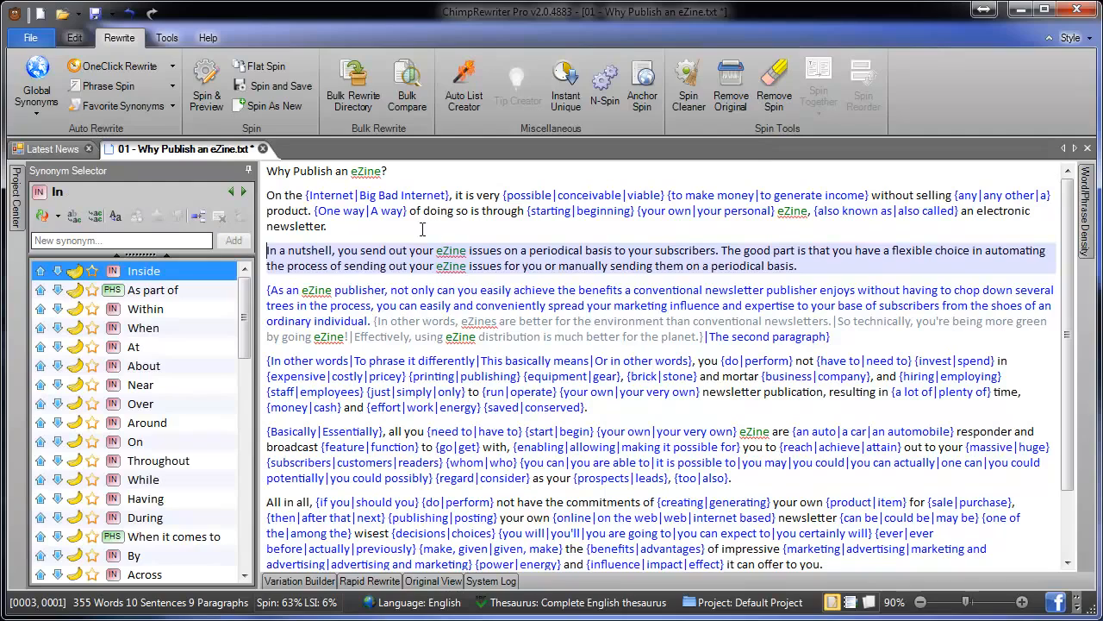
Remove the original words from the spintax of the "Basically, all you need" paragraph so only its synonyms remain.
triple_click(675, 306)
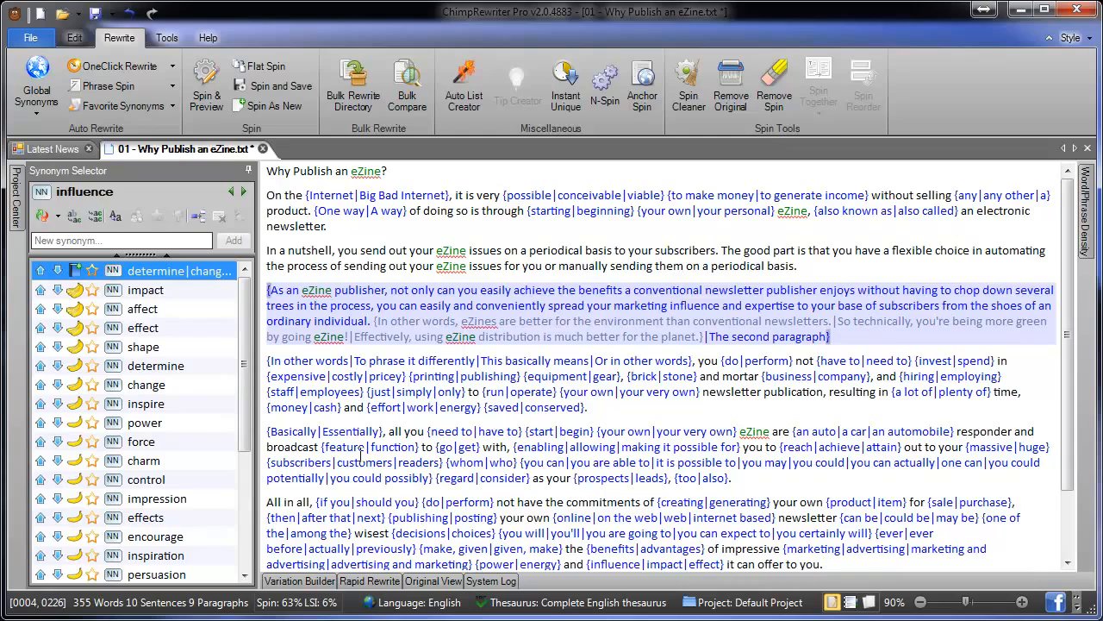
double_click(302, 431)
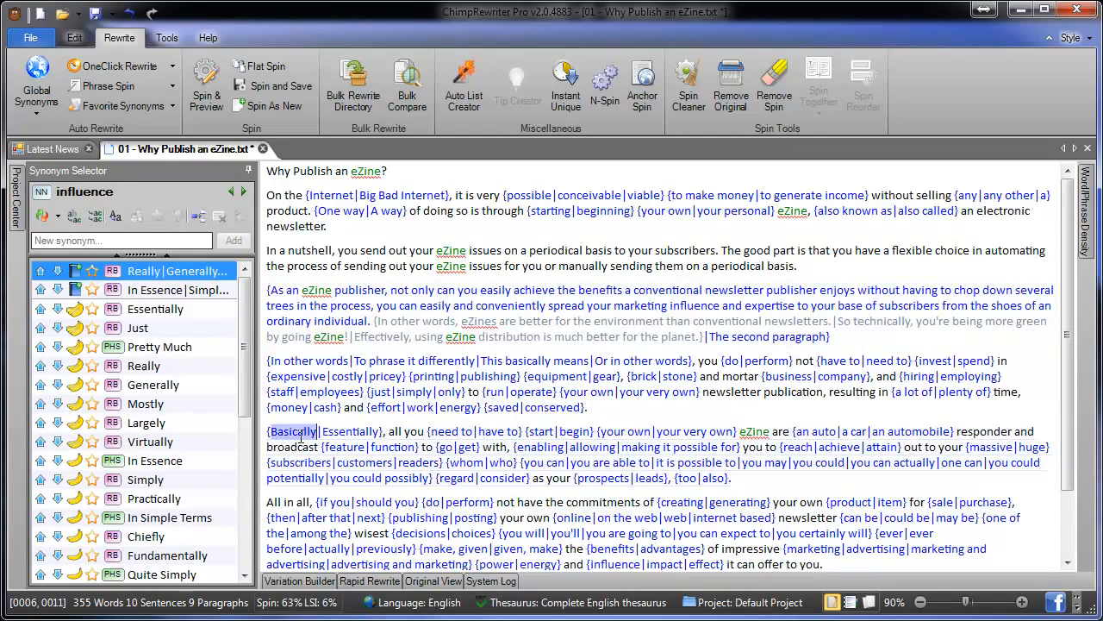
double_click(342, 431)
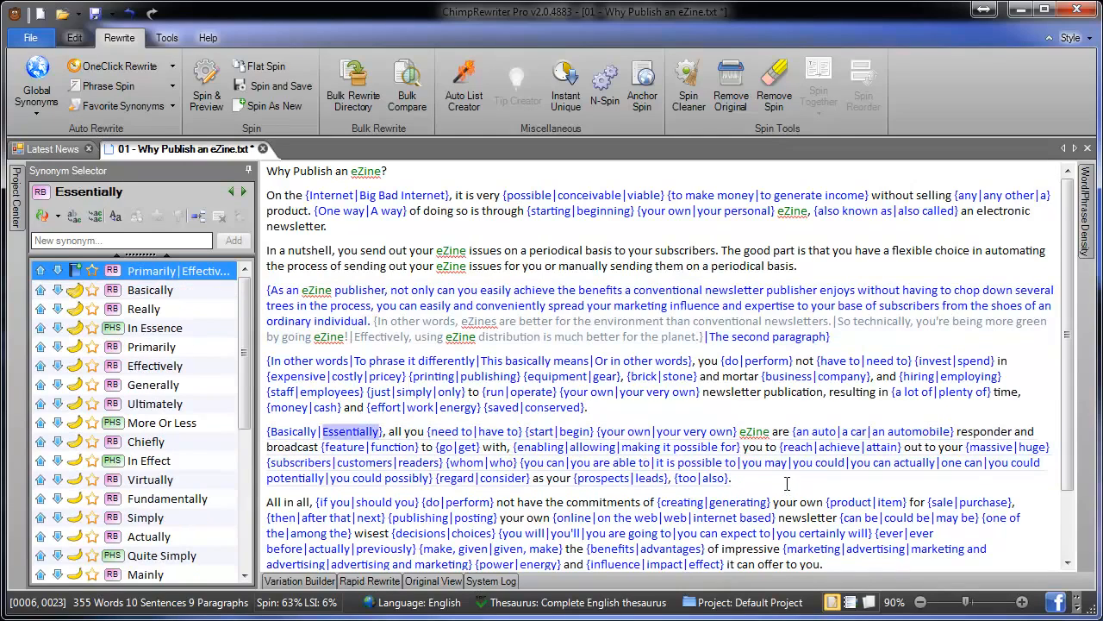
drag(786, 484, 268, 431)
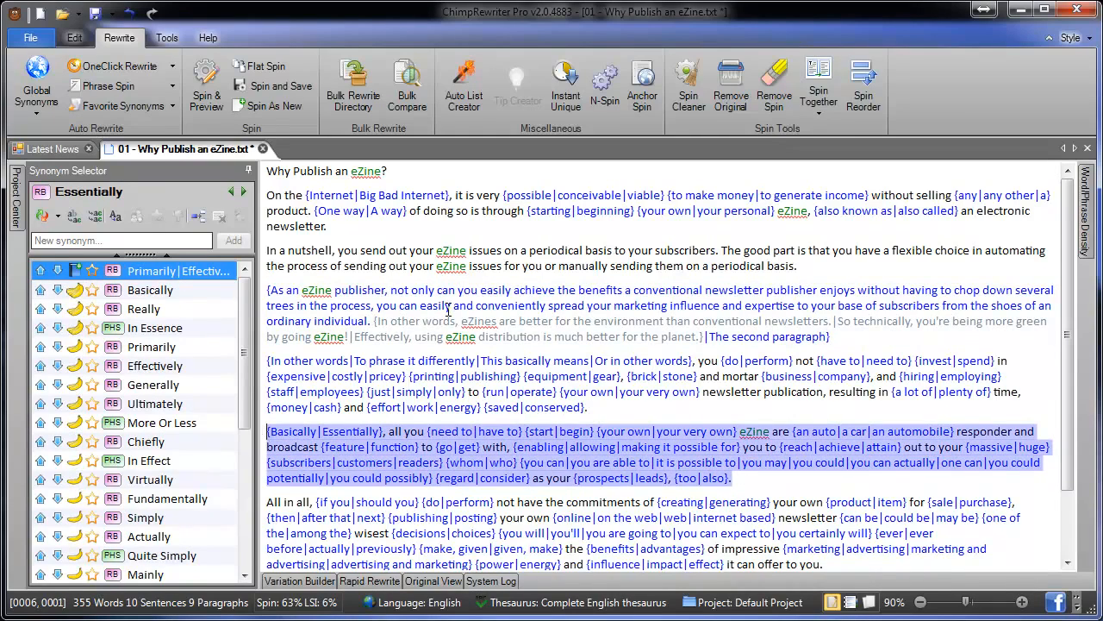
click(731, 95)
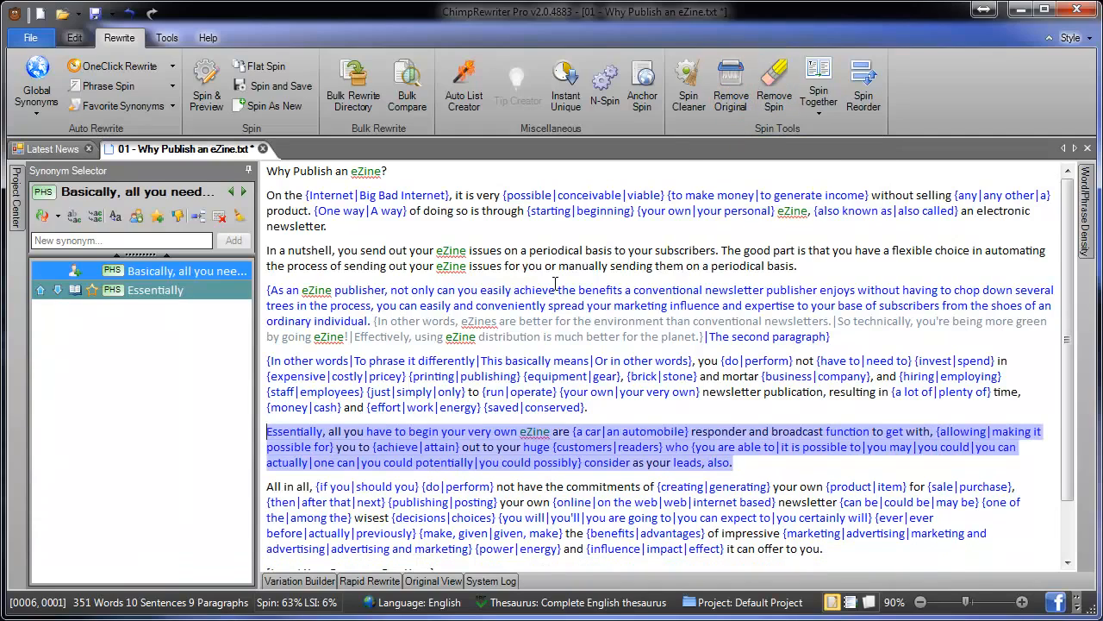
click(332, 431)
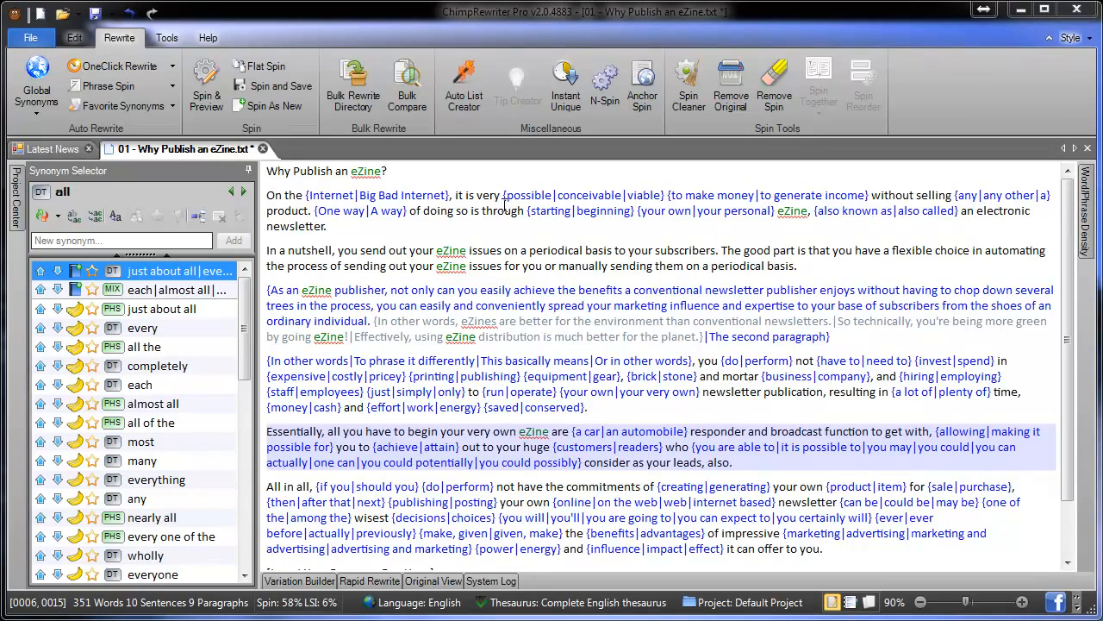
Generate a spin preview of the article with 10 plain text copies and narrow the comparison to the top 5.
click(417, 209)
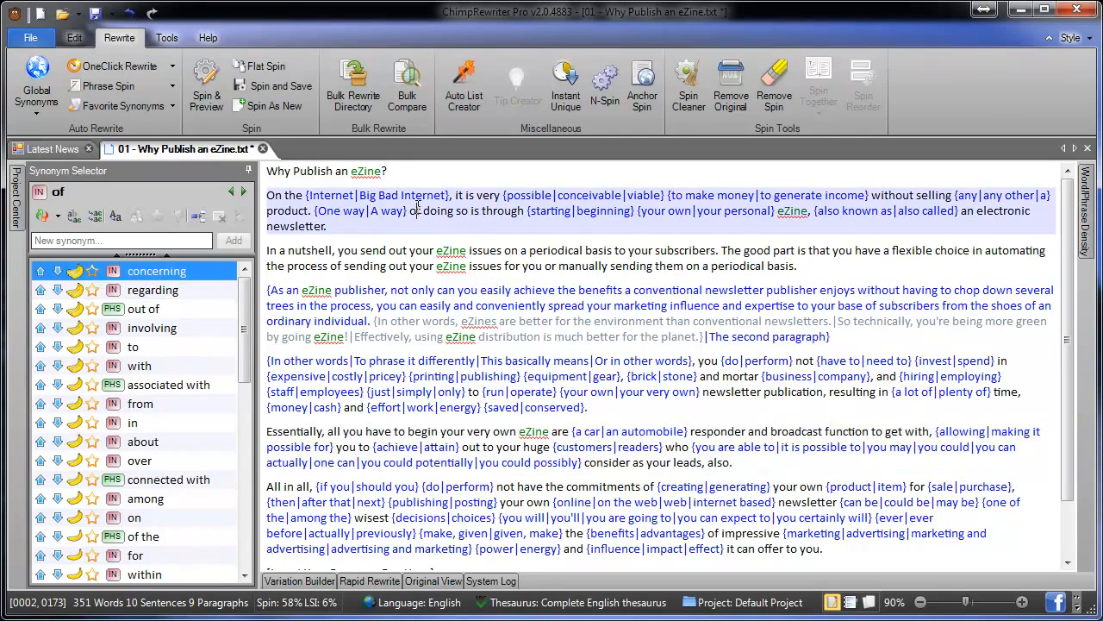
key(ctrl+a)
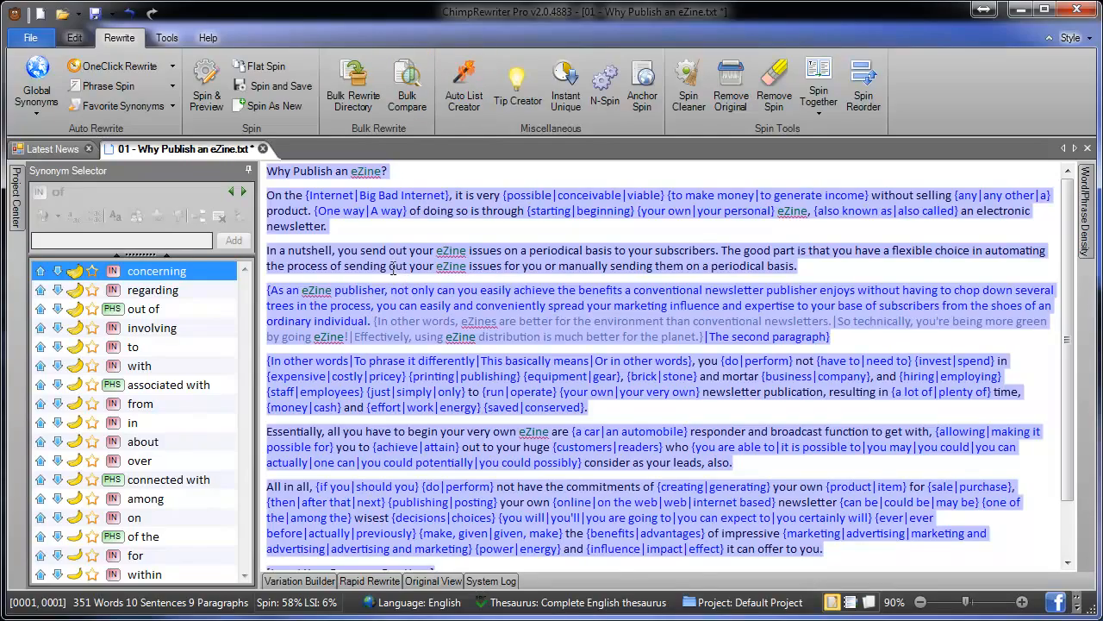
click(373, 210)
click(207, 94)
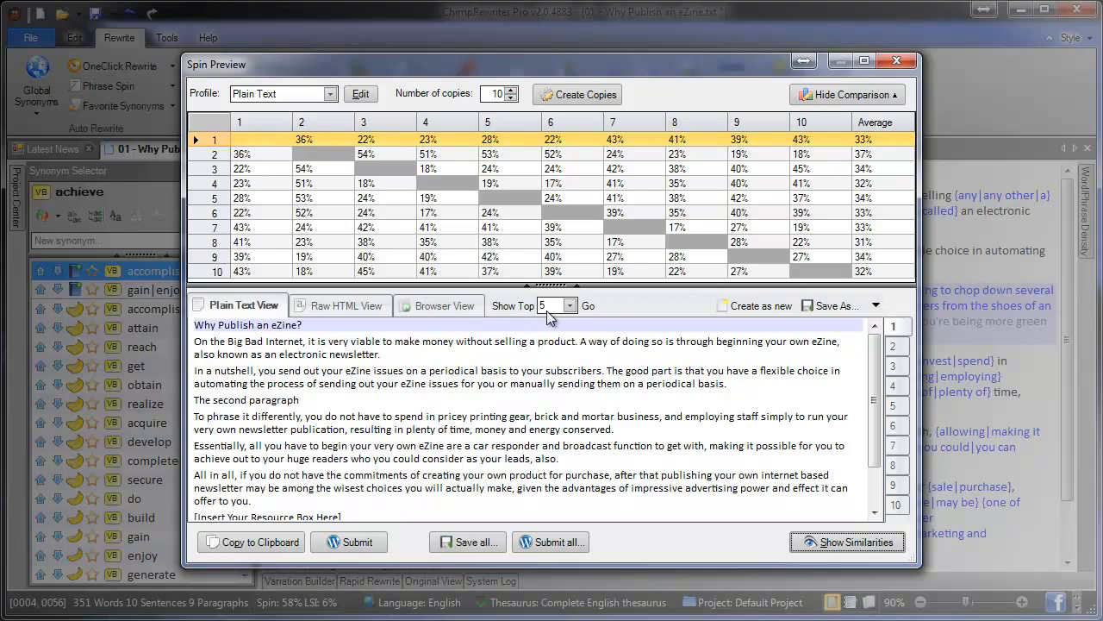
click(588, 306)
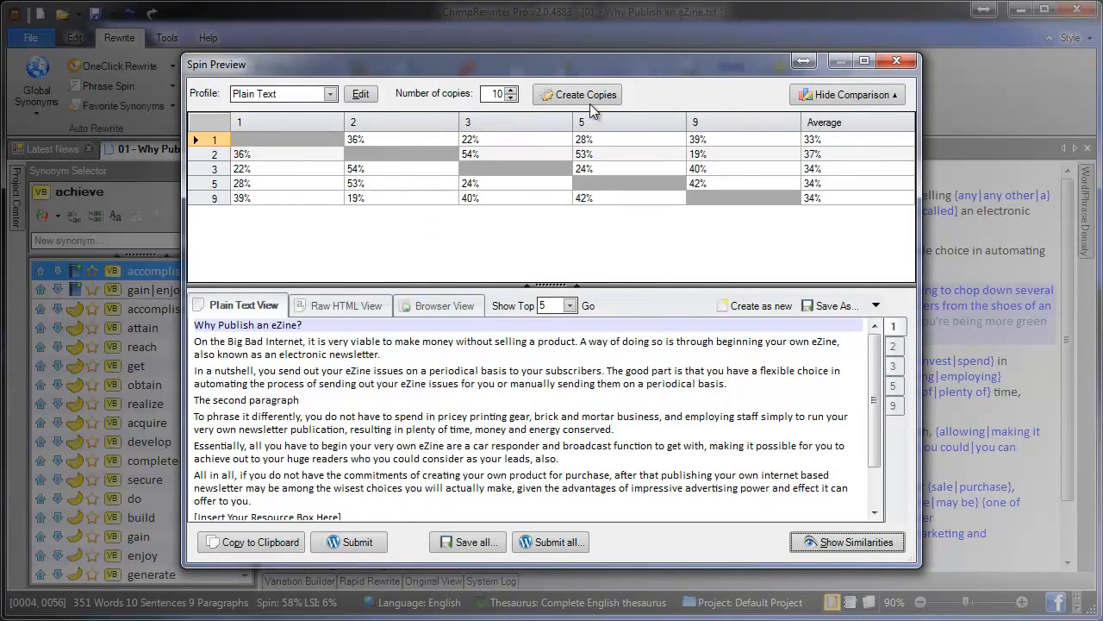
Save all of the remaining spun copies to the Desktop folder and close the spin preview.
click(469, 542)
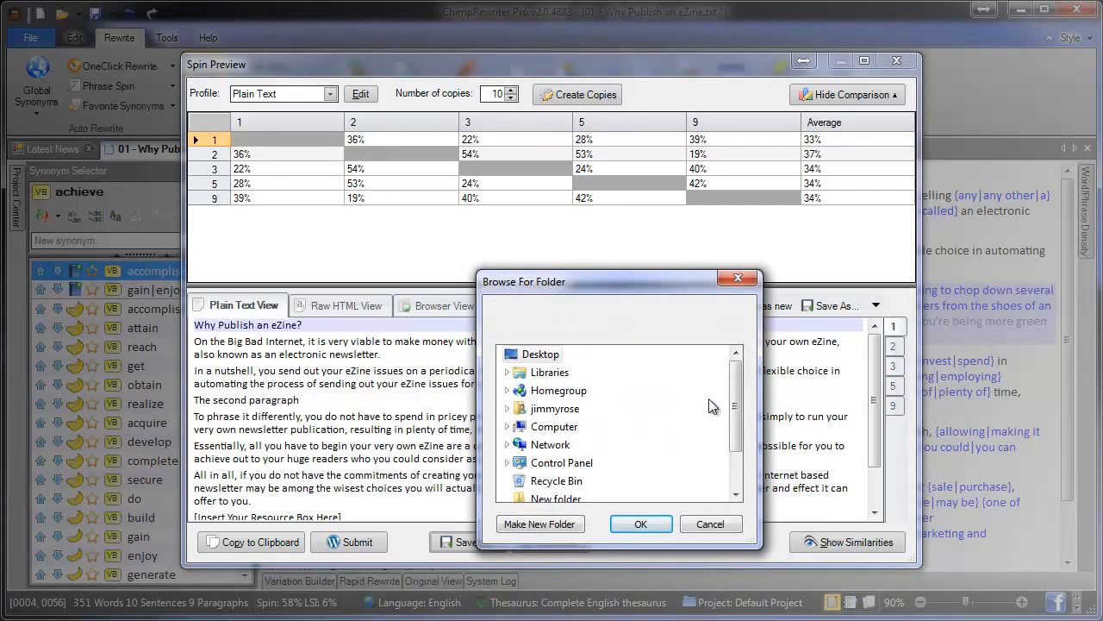
click(632, 518)
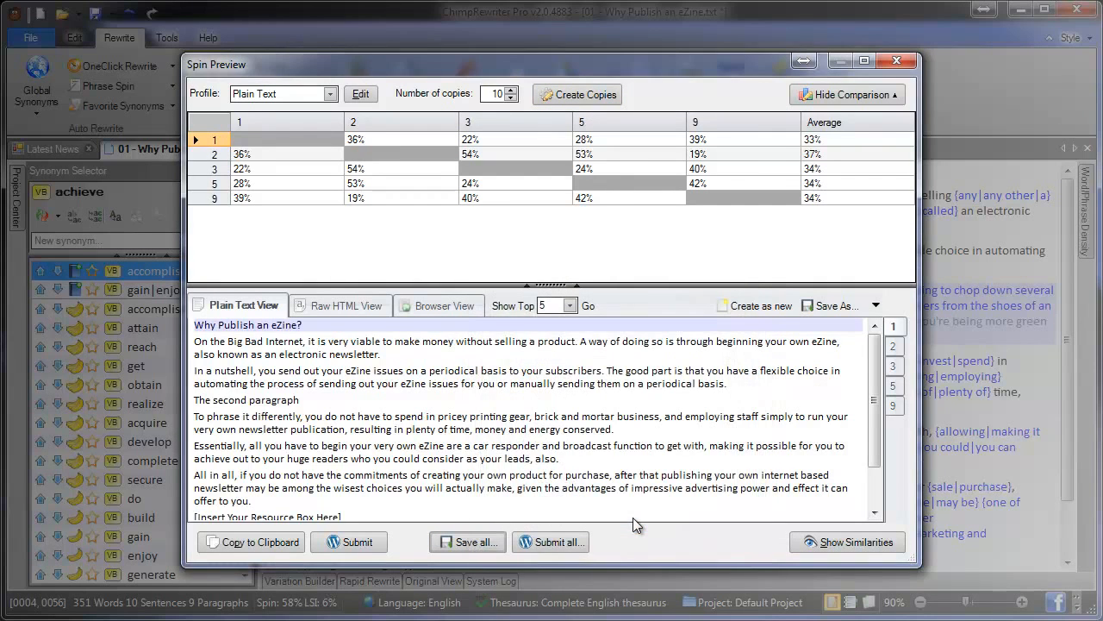
click(672, 452)
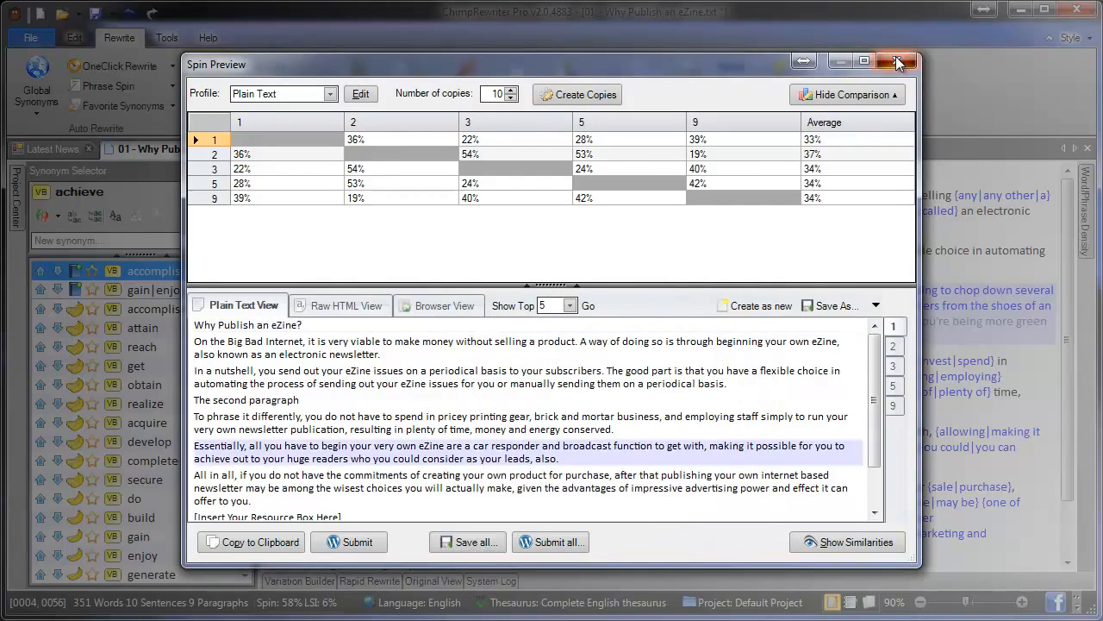
click(898, 61)
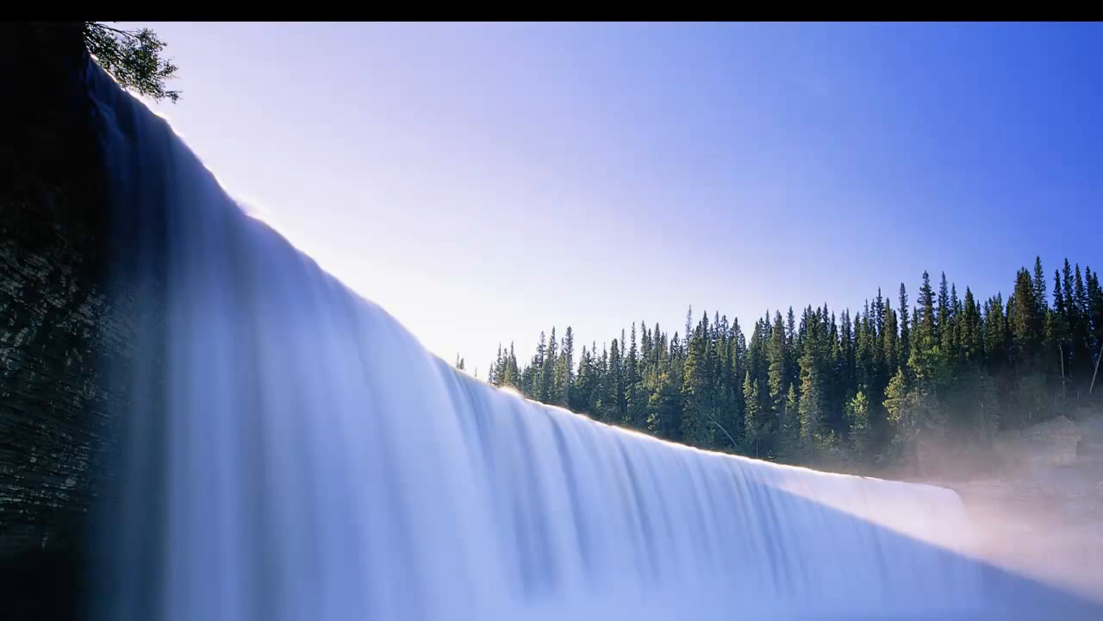
Switch to the Windows desktop, open the saved "01 - Why Publish an eZine-Plain Text-3.txt" in Notepad to check it, and close it.
drag(351, 75, 540, 195)
click(636, 333)
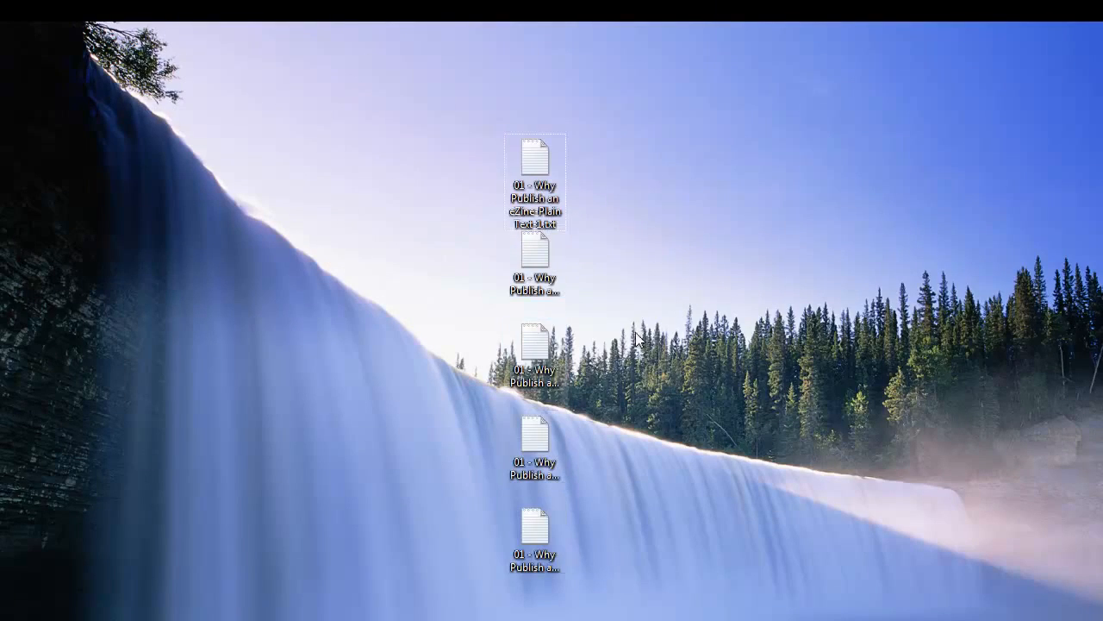
double_click(510, 365)
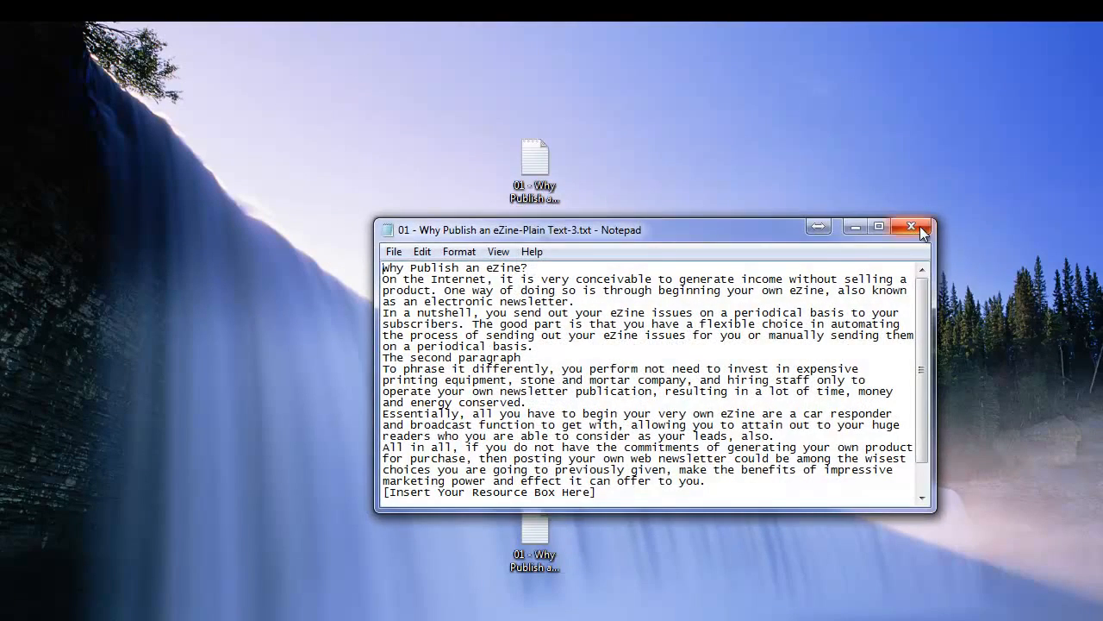
click(911, 227)
drag(404, 67, 638, 604)
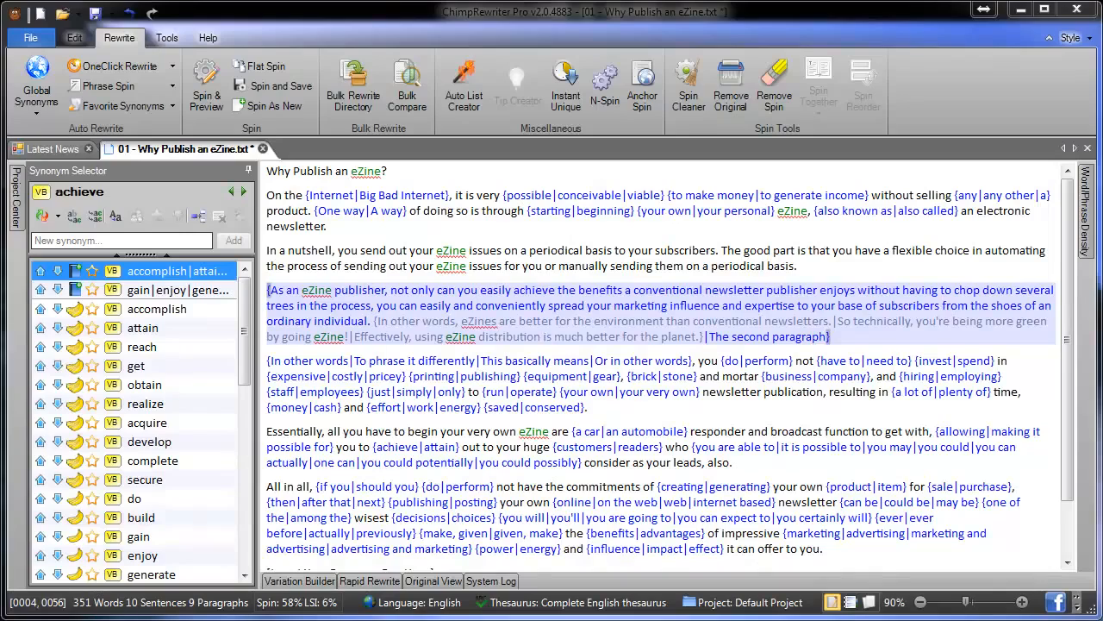
click(60, 150)
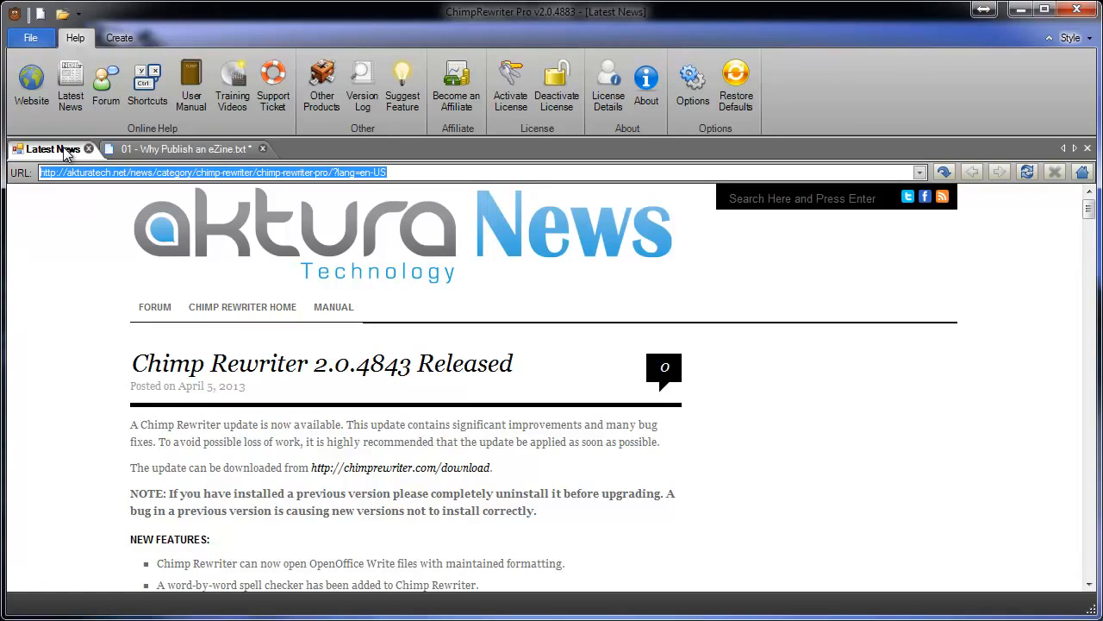
click(153, 149)
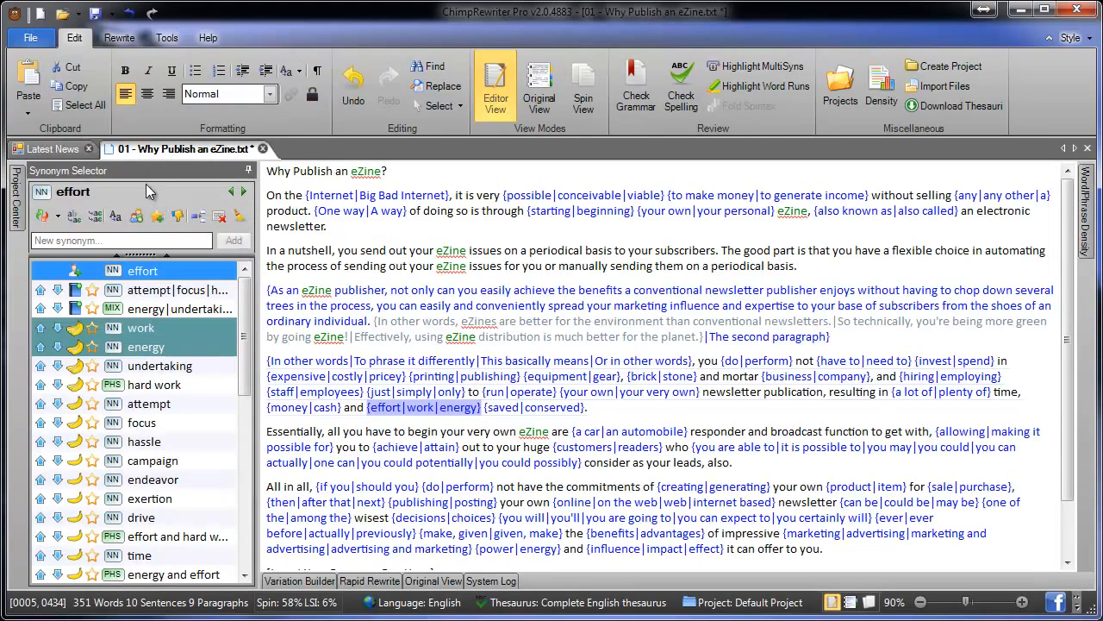